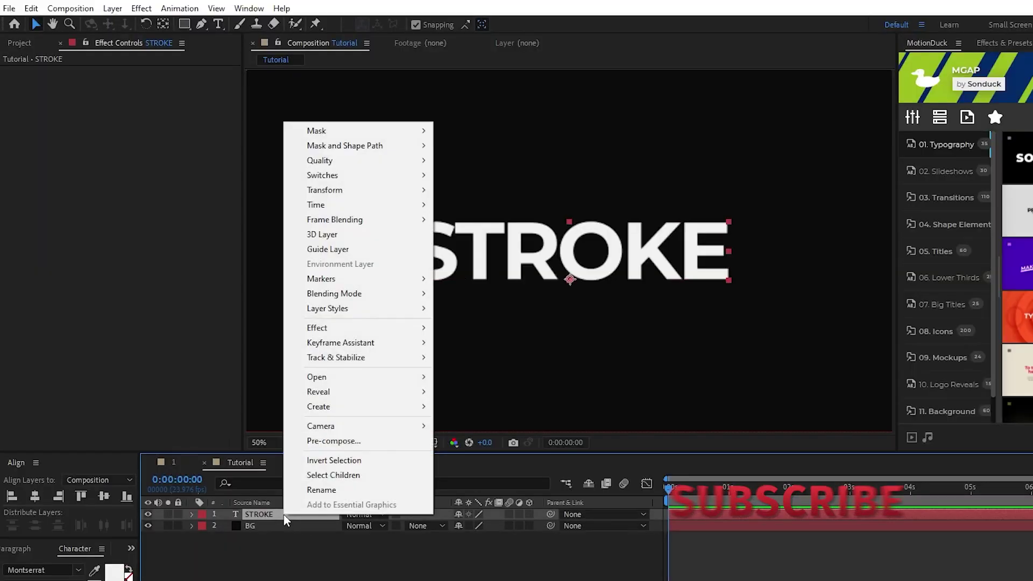
Step: Convert the STROKE text into shape outlines with the fill set to None
mouse_move(373, 408)
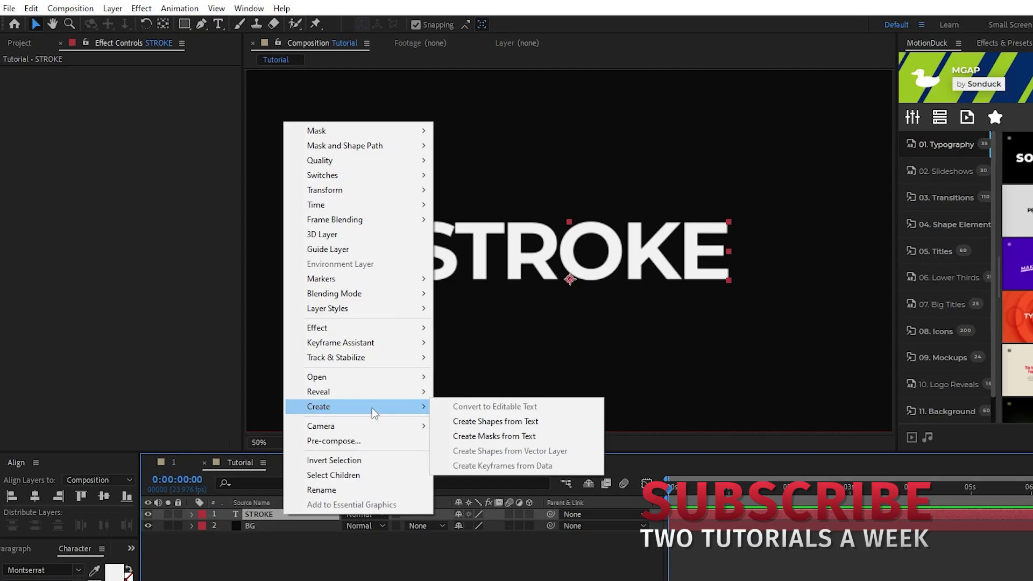
left_click(554, 421)
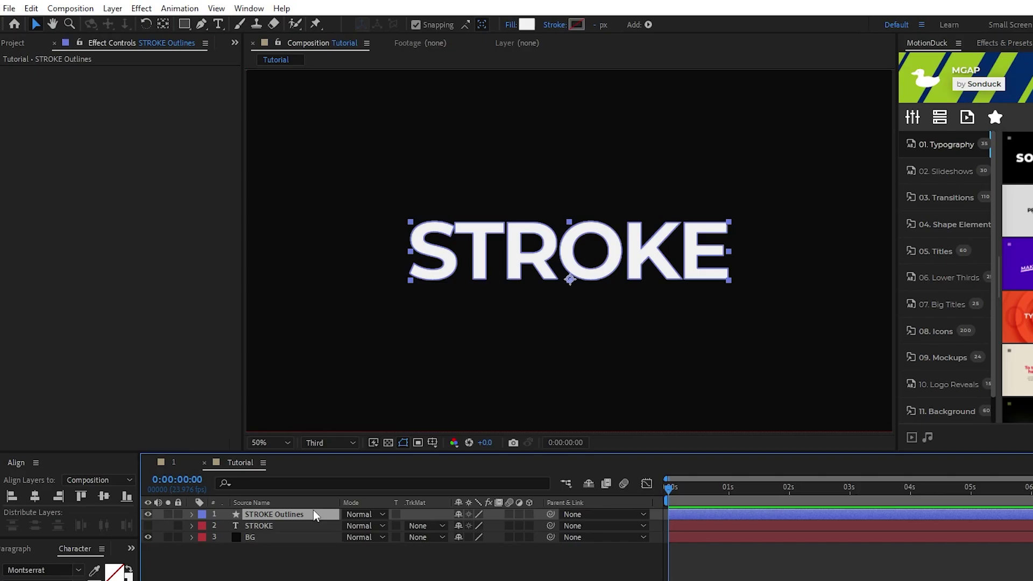
left_click(509, 25)
left_click(452, 177)
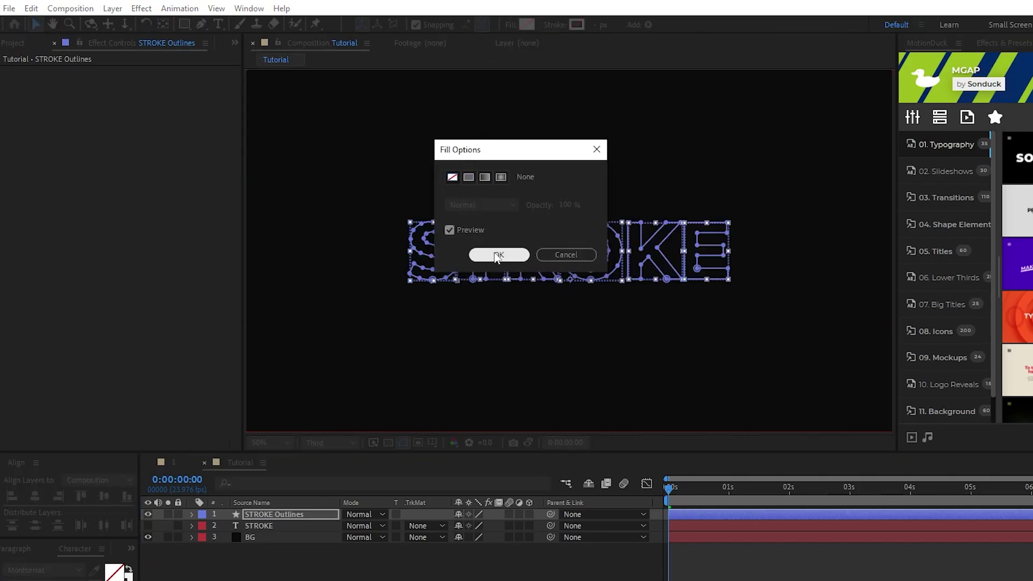
left_click(498, 254)
Step: Give the STROKE outlines a solid colour stroke 2 px wide
left_click(554, 25)
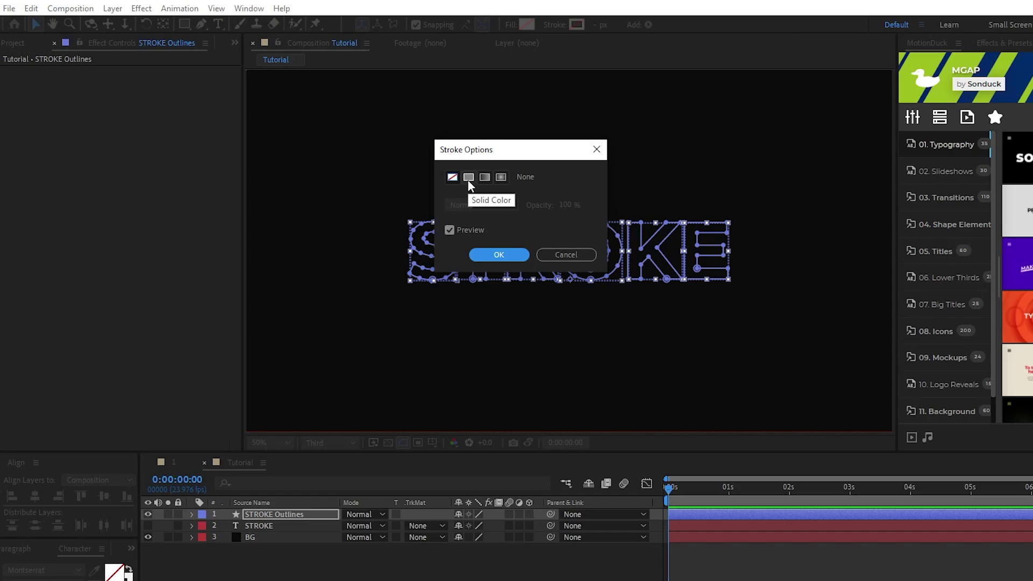
left_click(469, 177)
left_click(498, 254)
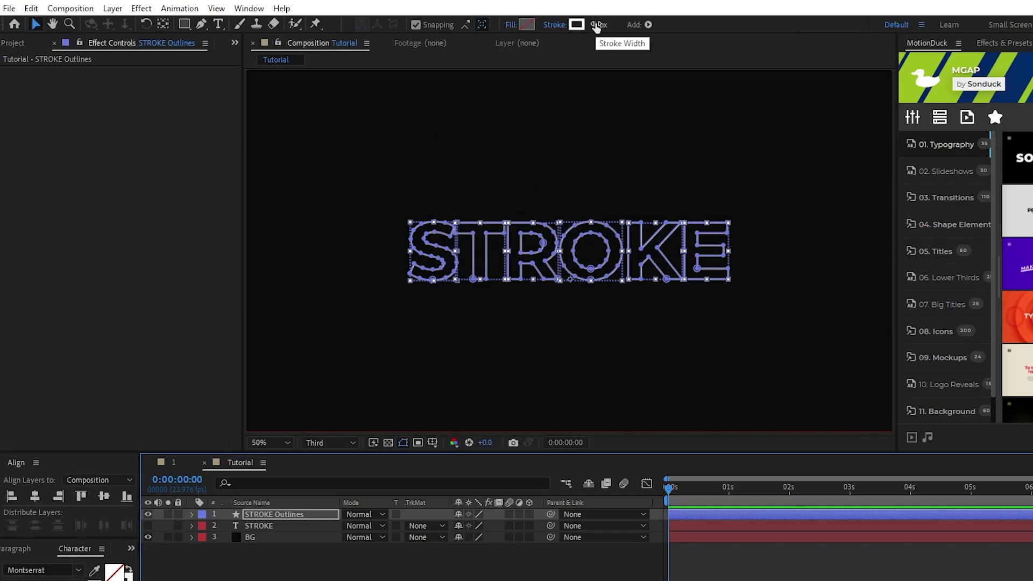
left_click_drag(596, 27, 669, 30)
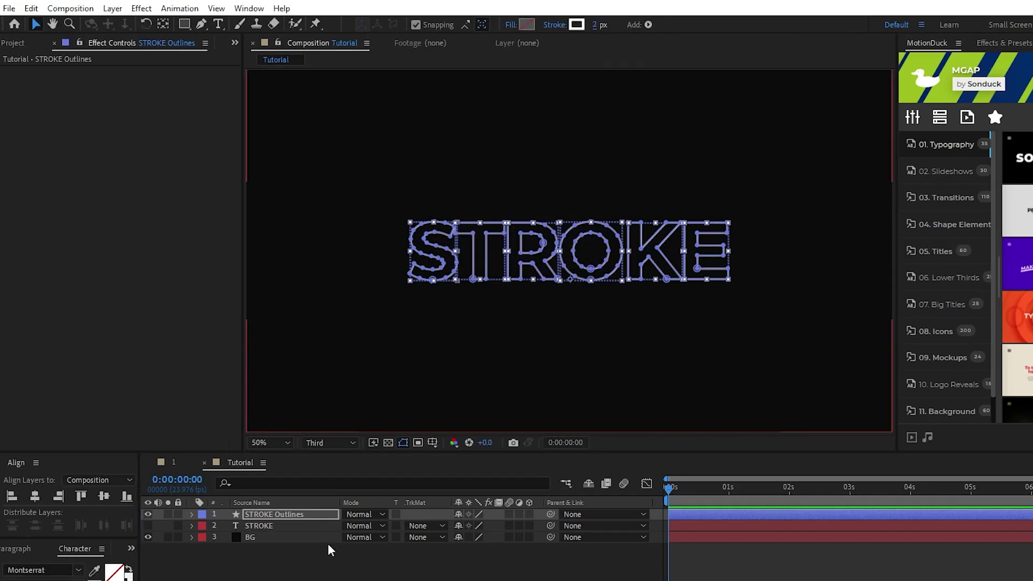
Step: Add a Trim Paths operation to the STROKE Outlines layer
left_click(192, 514)
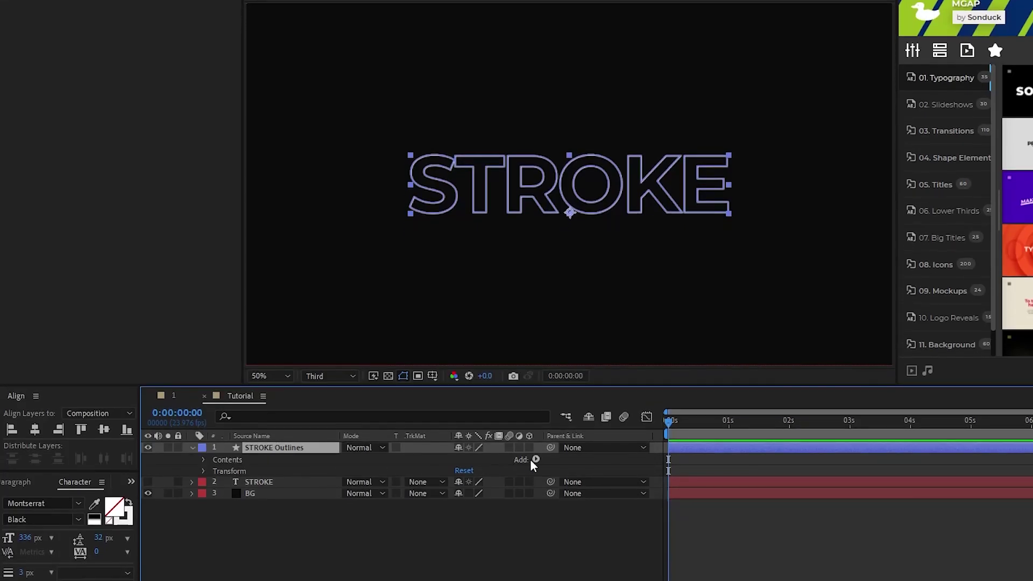
left_click(535, 459)
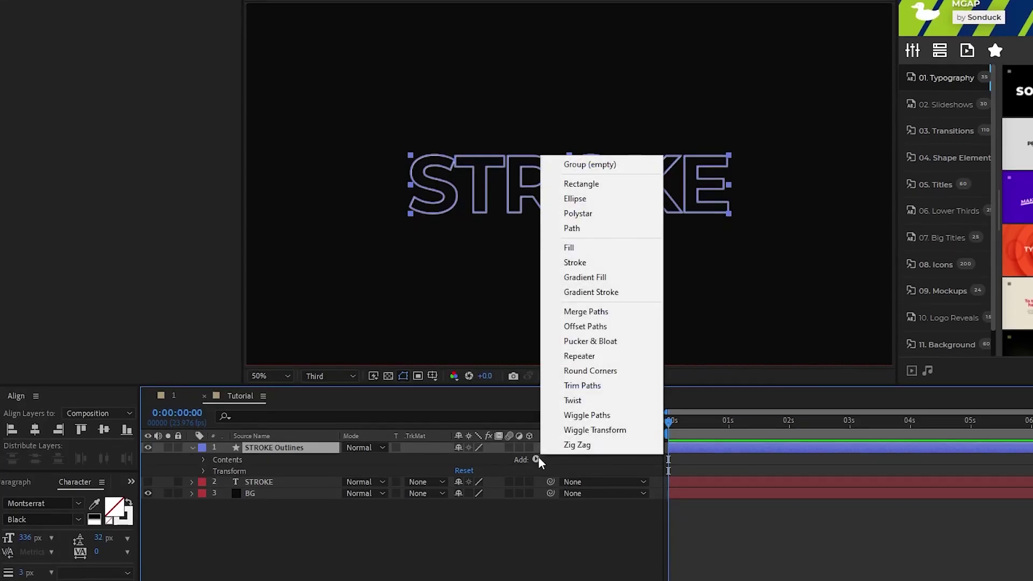
left_click(577, 383)
left_click(213, 537)
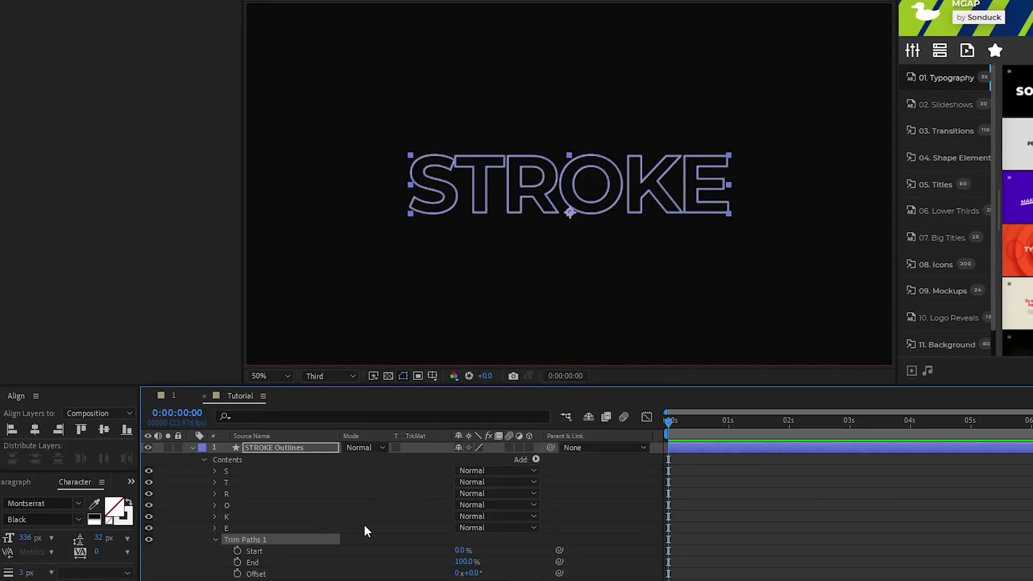
scroll(371, 523, "down", 1)
Step: Keyframe Trim Paths End from 0% at 0 s to 100% at 3 s
left_click(237, 544)
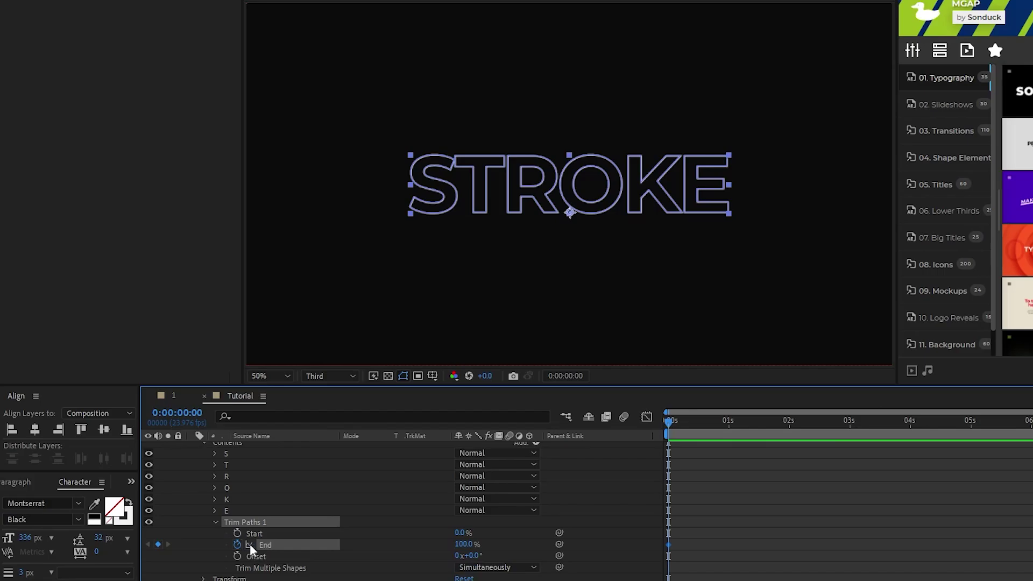
left_click_drag(462, 543, 416, 554)
left_click_drag(667, 422, 849, 425)
left_click_drag(461, 544, 529, 541)
left_click(611, 504)
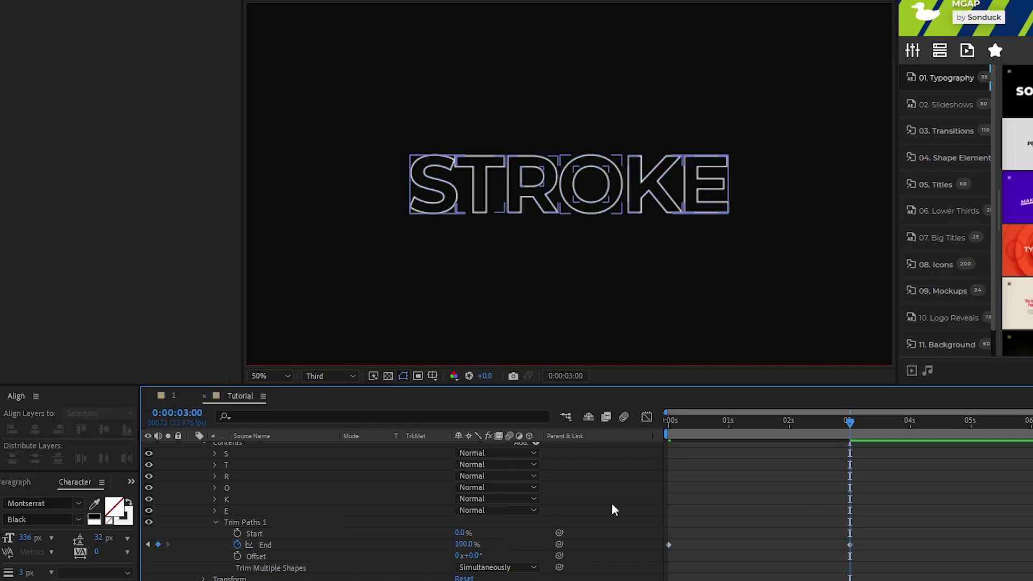
Step: Steepen the End keyframes' speed curve in the Graph Editor for a sharp ramp
left_click_drag(864, 534, 657, 544)
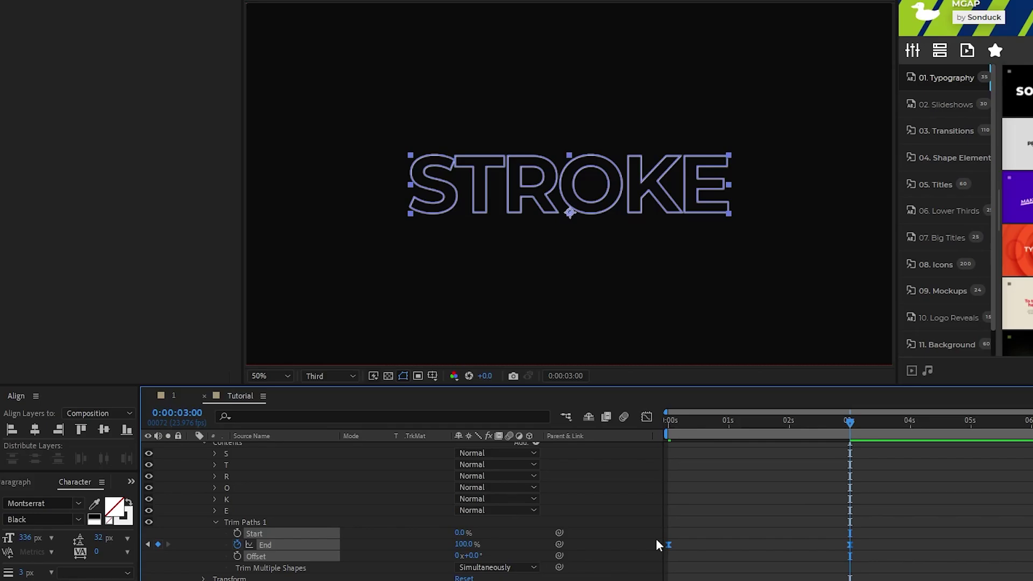
left_click(648, 418)
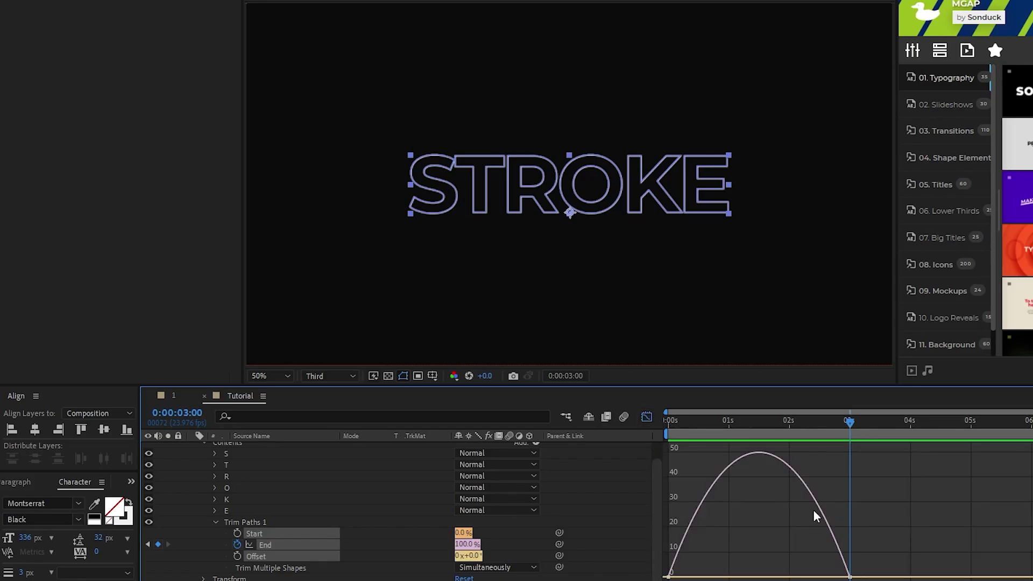
mouse_move(761, 577)
left_mouse_down()
mouse_move(699, 577)
mouse_move(748, 578)
left_mouse_up()
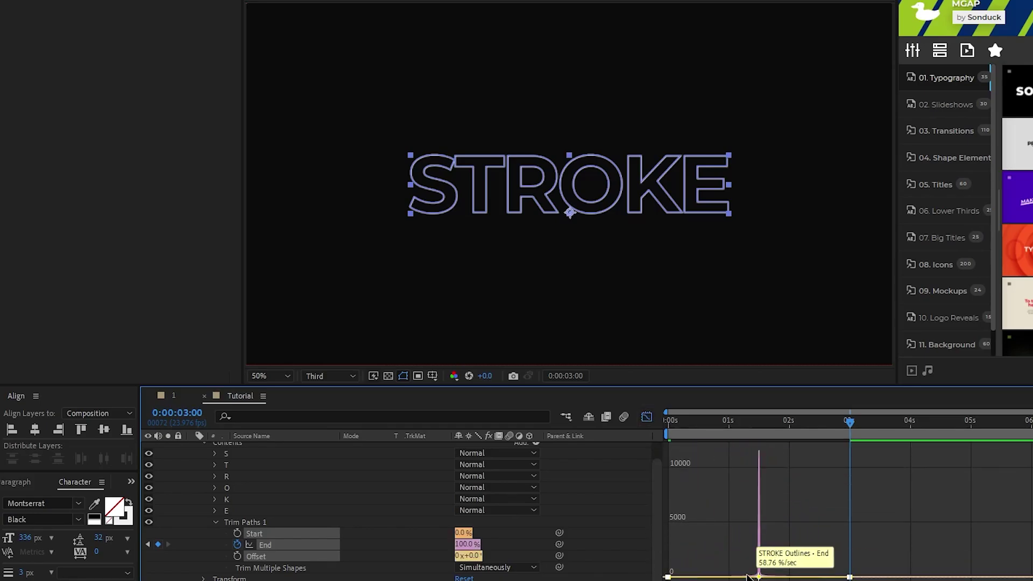
left_click(643, 550)
left_click(647, 418)
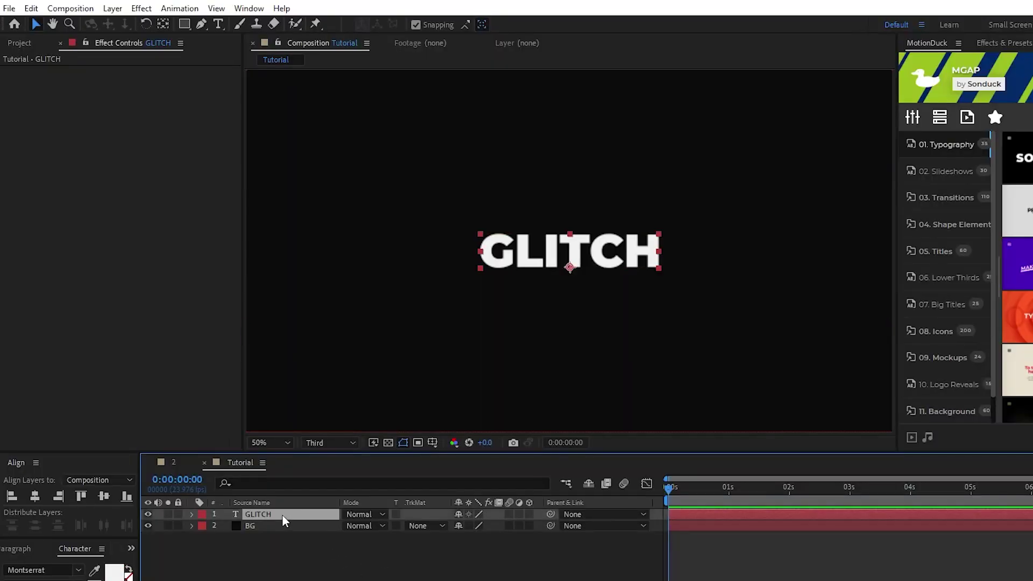
Step: Pre-compose the GLITCH layer as 'GLITCH', dropping the ' Comp 1' suffix
right_click(282, 514)
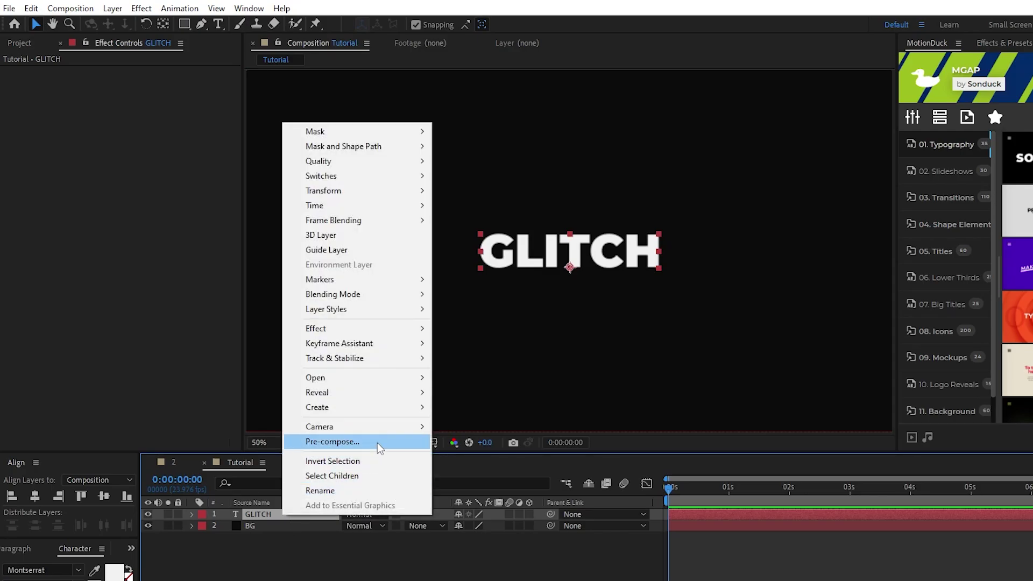
left_click(333, 442)
left_click_drag(665, 258, 629, 258)
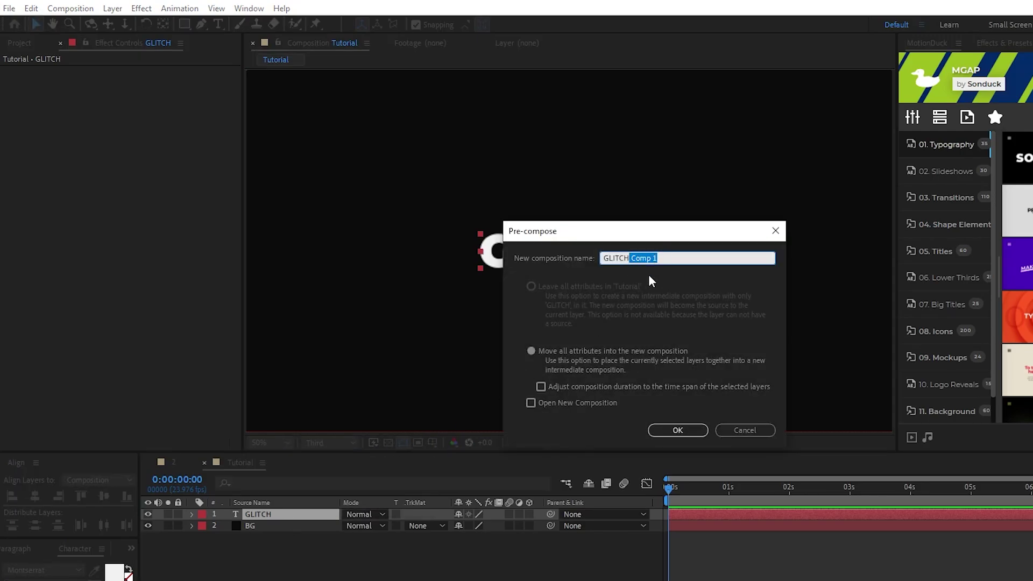
left_click(685, 431)
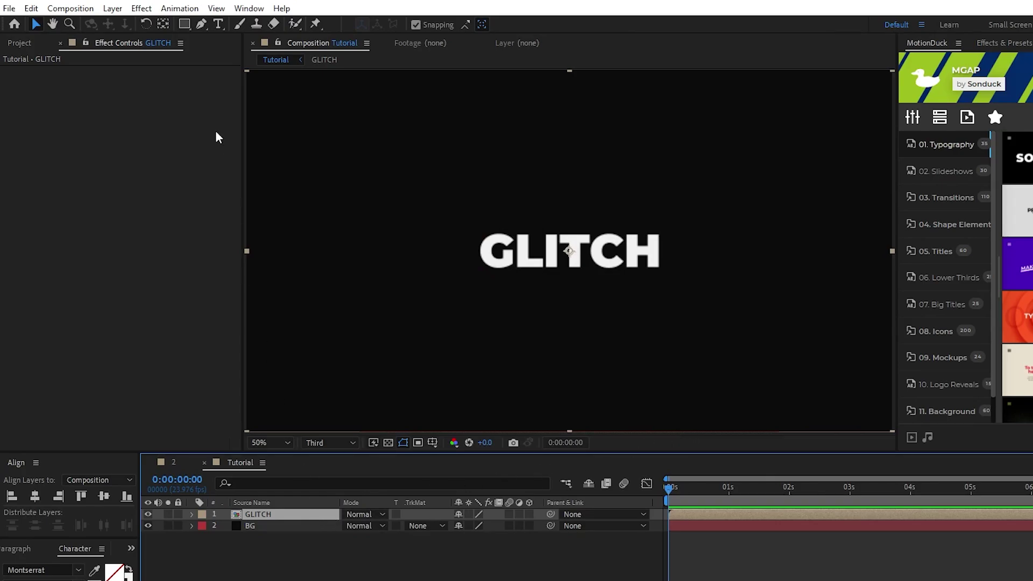
Step: Apply Radial Blur and Shift Channels effects to GLITCH
left_click(142, 8)
mouse_move(263, 104)
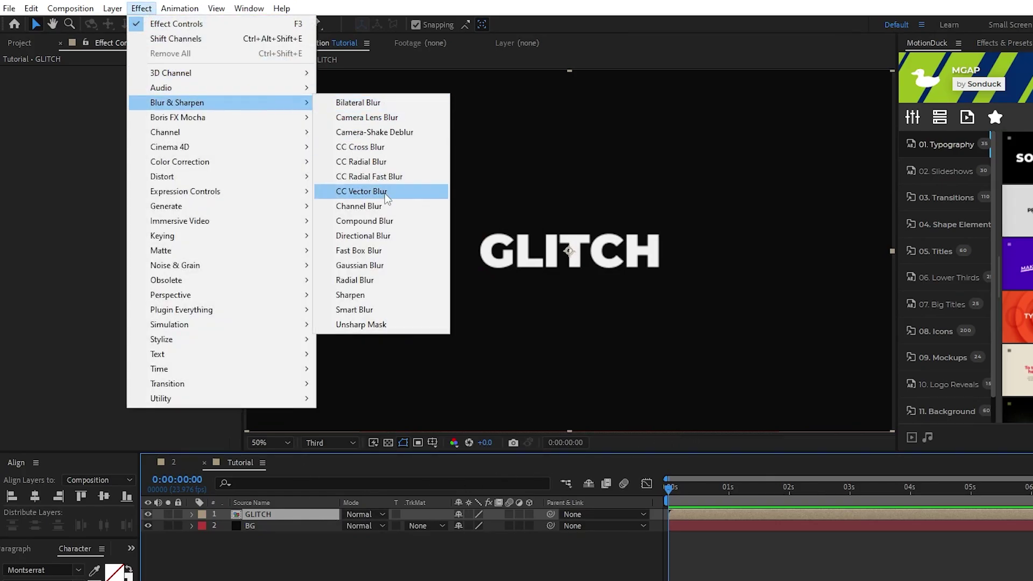
left_click(421, 279)
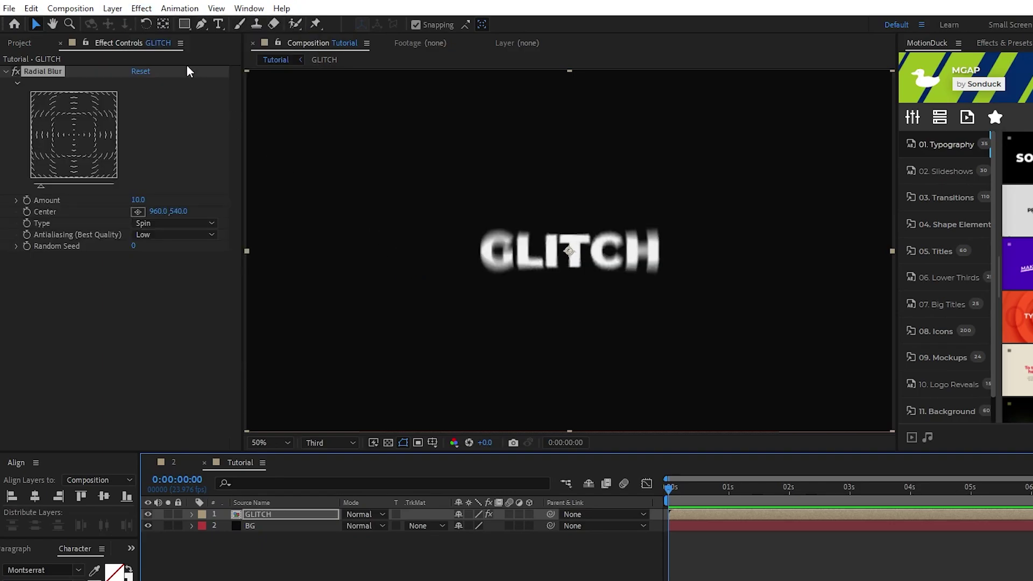
left_click(141, 8)
mouse_move(263, 135)
left_click(428, 293)
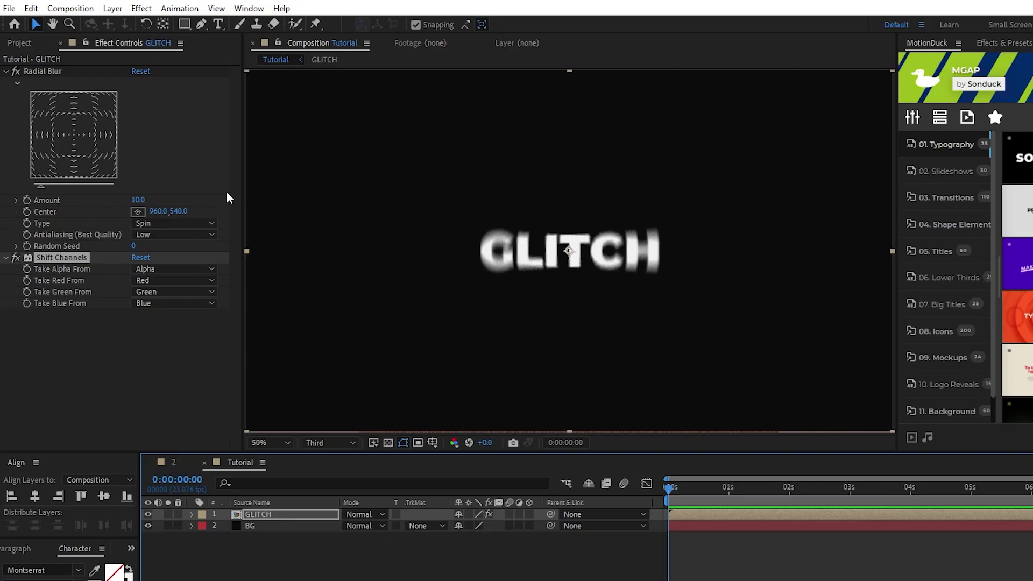
Step: Set Radial Blur type to Zoom and Shift Channels Green and Blue to Full Off
left_click(203, 223)
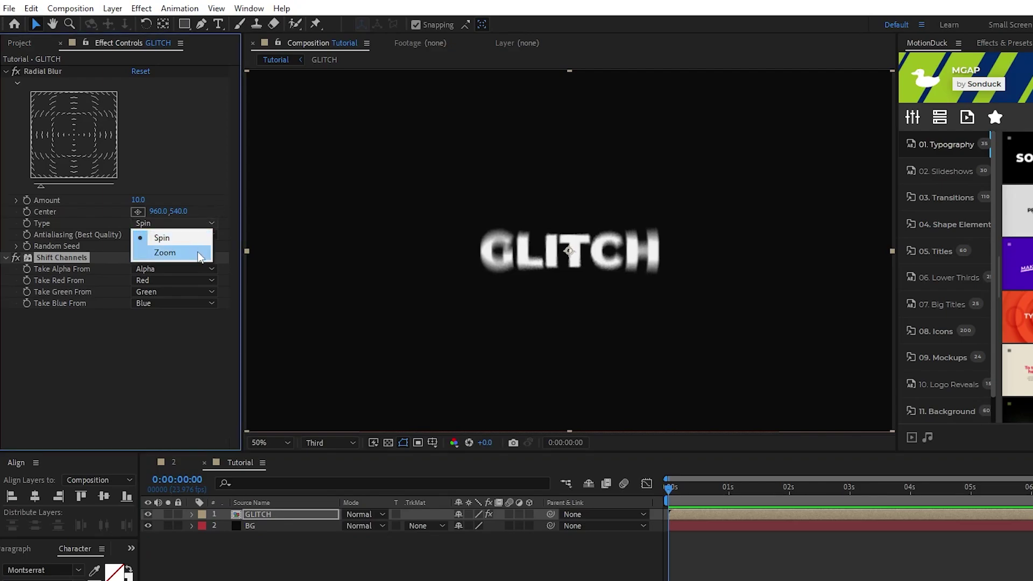
left_click(197, 252)
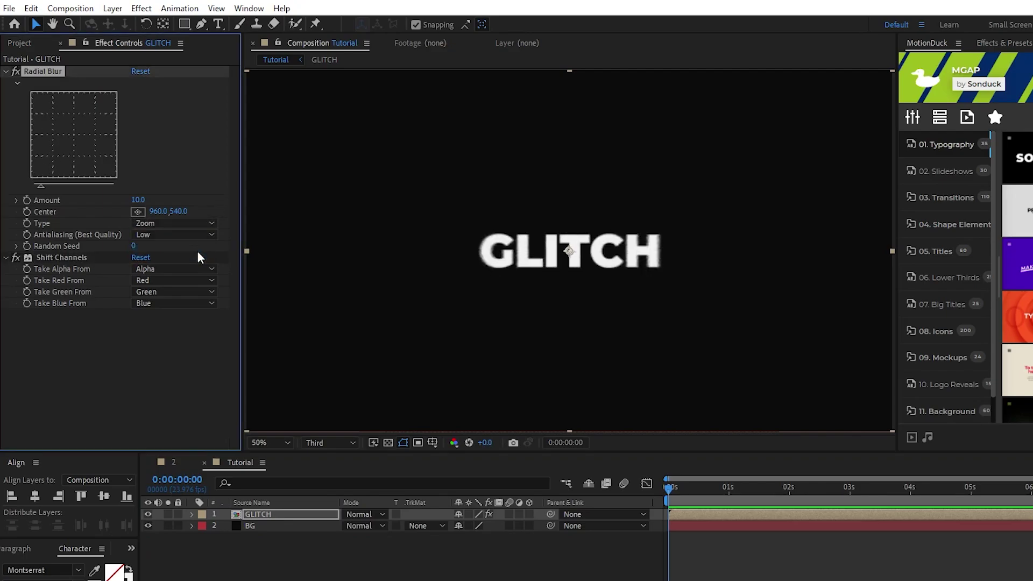
left_click(193, 291)
left_click(180, 438)
left_click(190, 303)
left_click(202, 449)
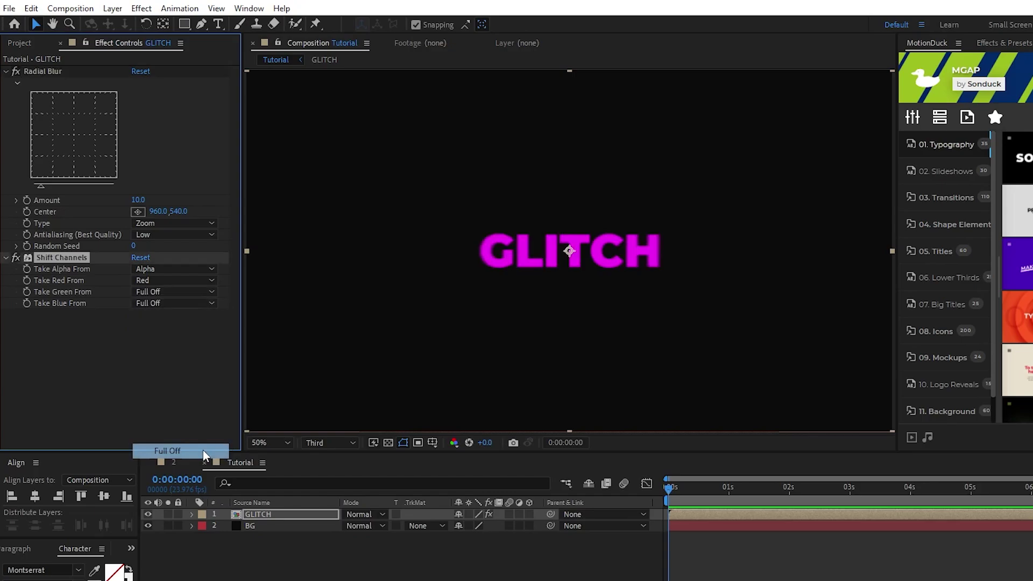
Step: Add a wiggle(2,5) expression to GLITCH's Position
left_click(257, 514)
key("p")
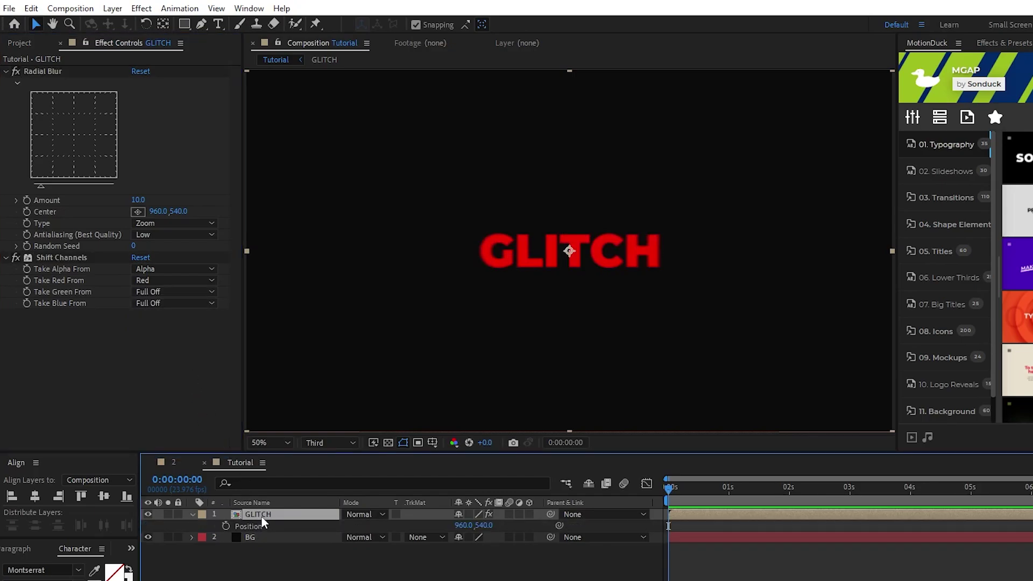
left_click(226, 526, "alt")
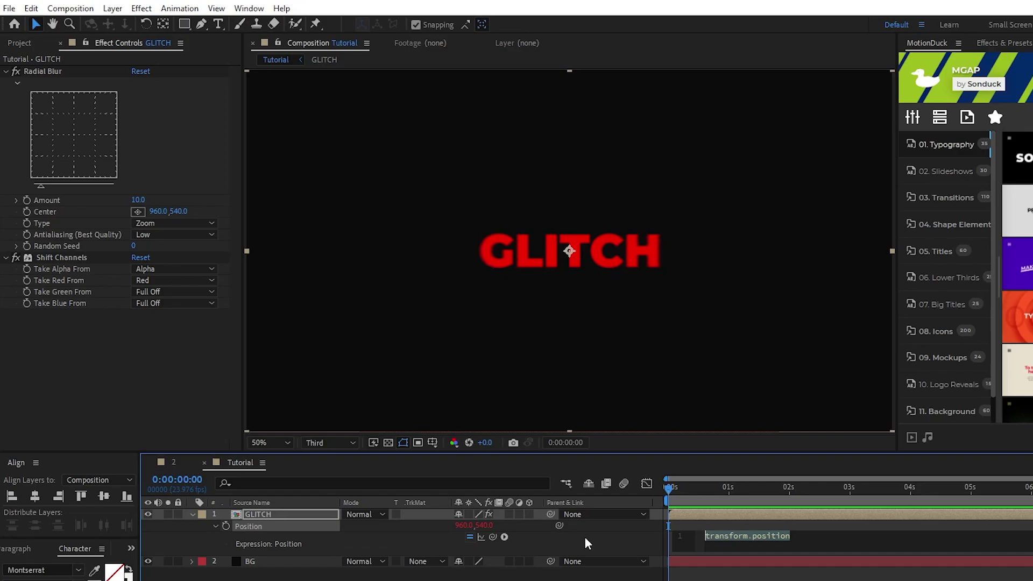
type("wiggle")
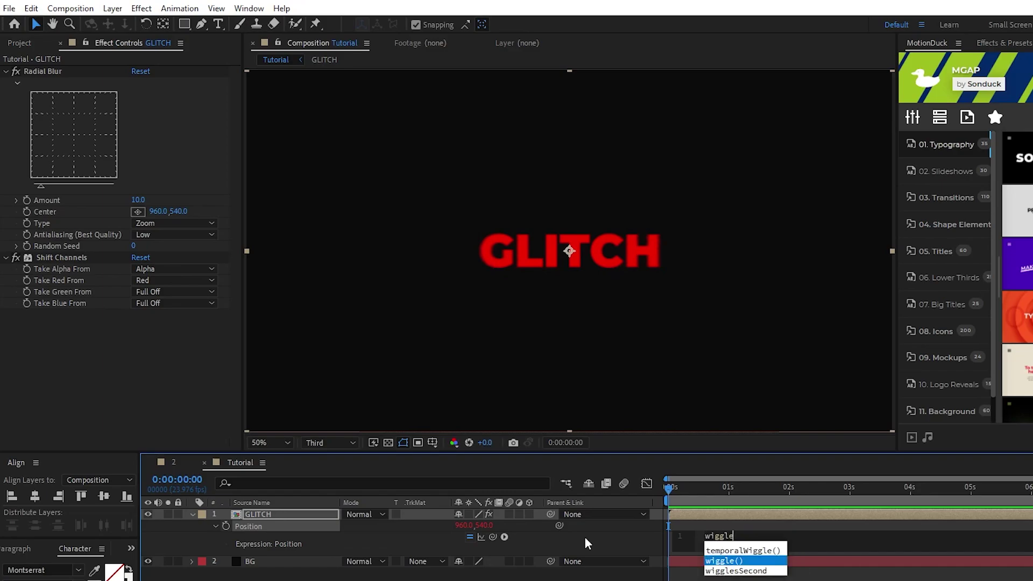
type("(2,5)")
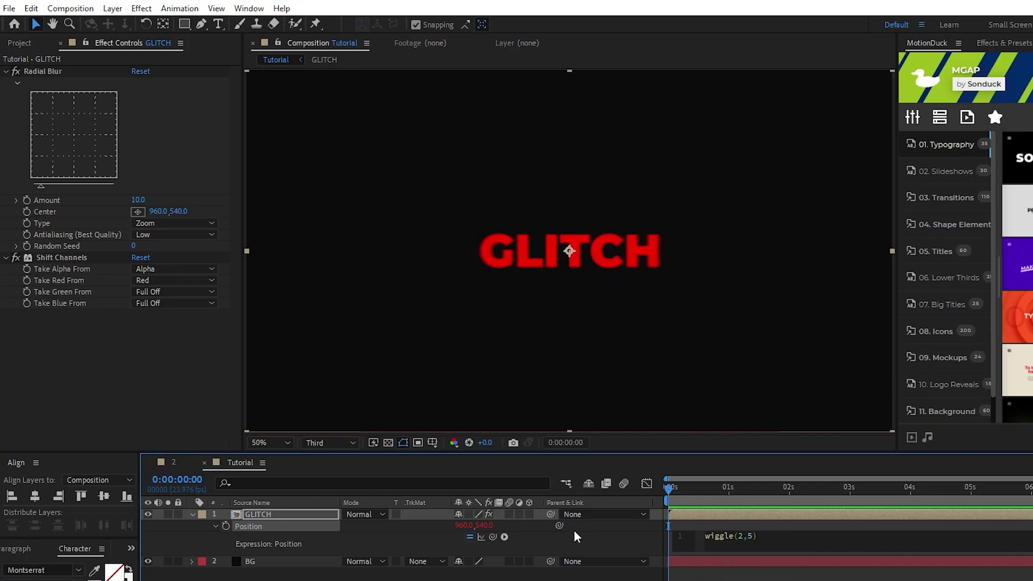
left_click(574, 537)
Step: Duplicate GLITCH and make the copy green only: Red Full Off, Green from Green
left_click(309, 516)
key("ctrl+d")
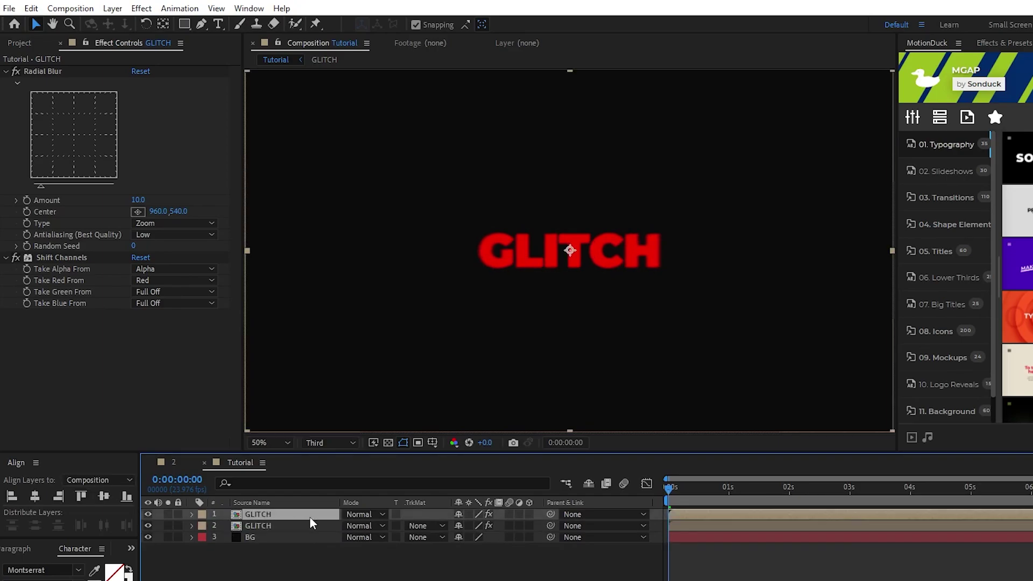
left_click(172, 280)
left_click(166, 427)
left_click(178, 291)
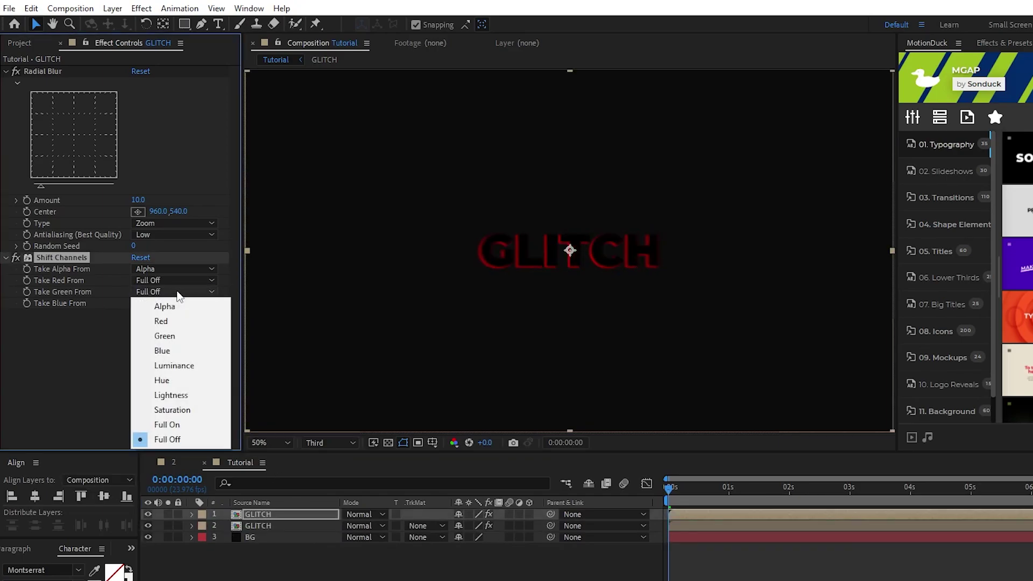
left_click(164, 336)
Step: Duplicate the green copy and make it blue only: Green Full Off, Blue from Blue
left_click(264, 511)
key("ctrl+d")
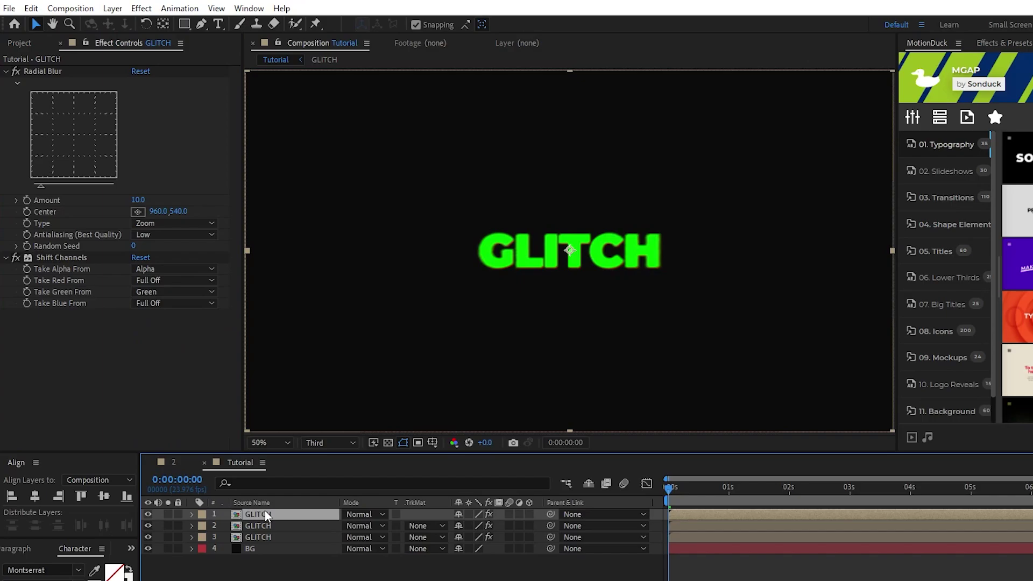
left_click(194, 290)
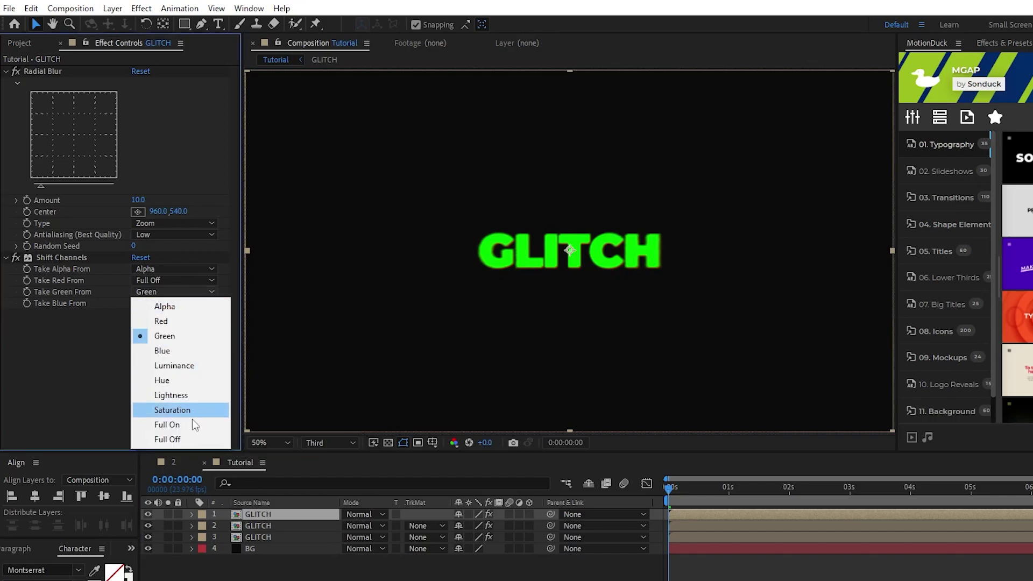
left_click(194, 439)
left_click(175, 303)
left_click(185, 359)
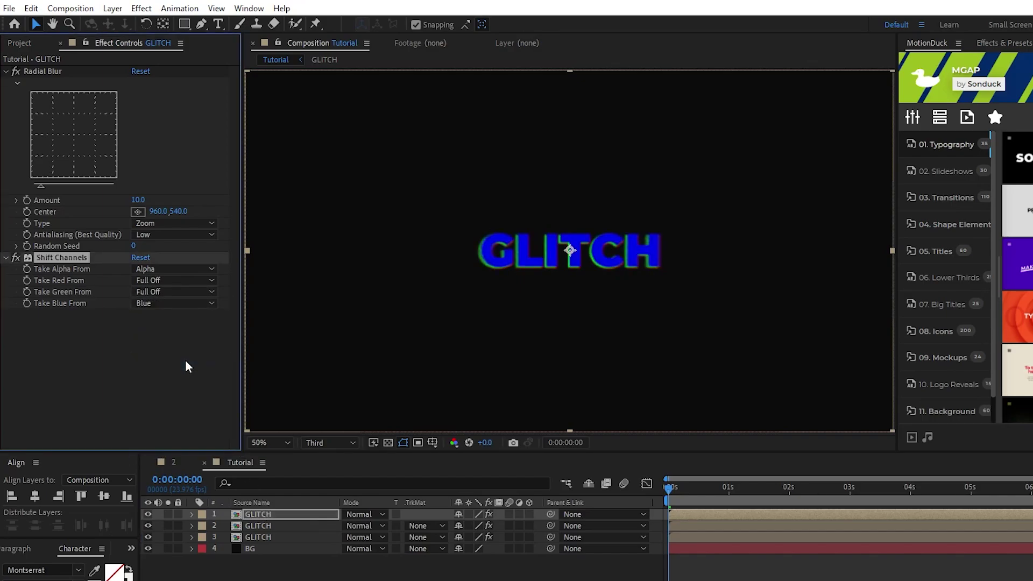
Step: Set the top two GLITCH copies to Screen blending mode
left_click(303, 525, "ctrl")
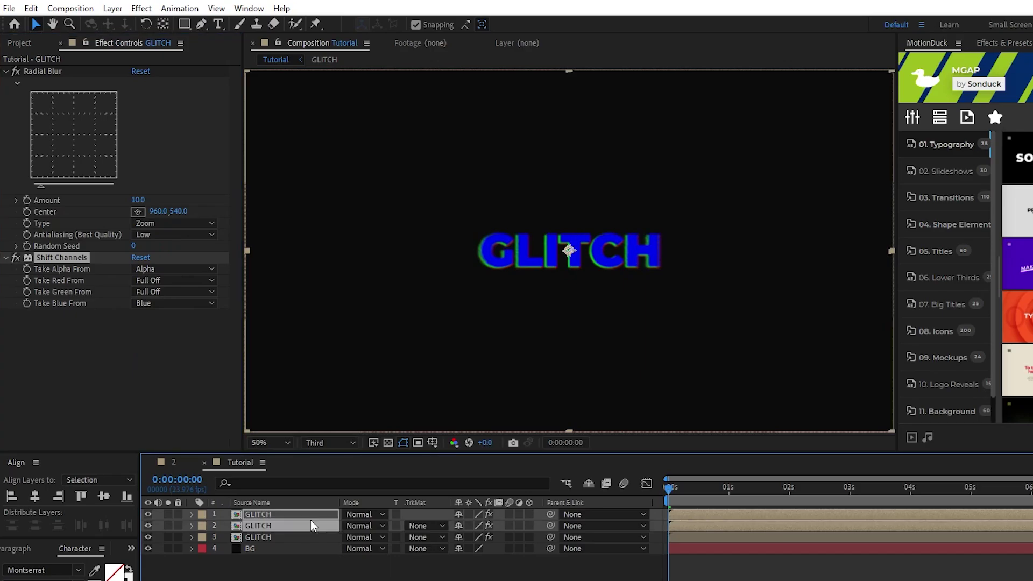
left_click(362, 514)
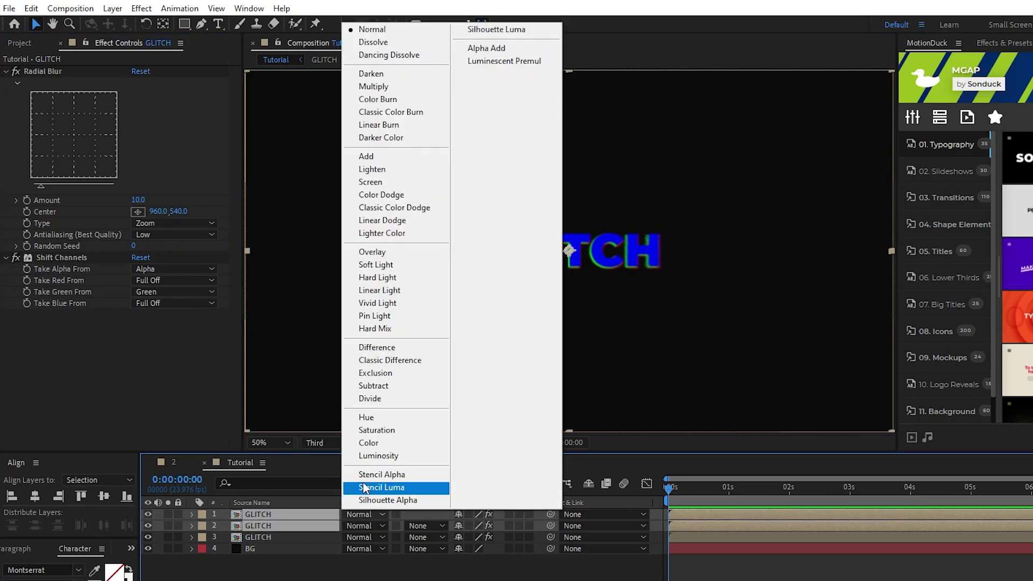
left_click(429, 185)
left_click(357, 427)
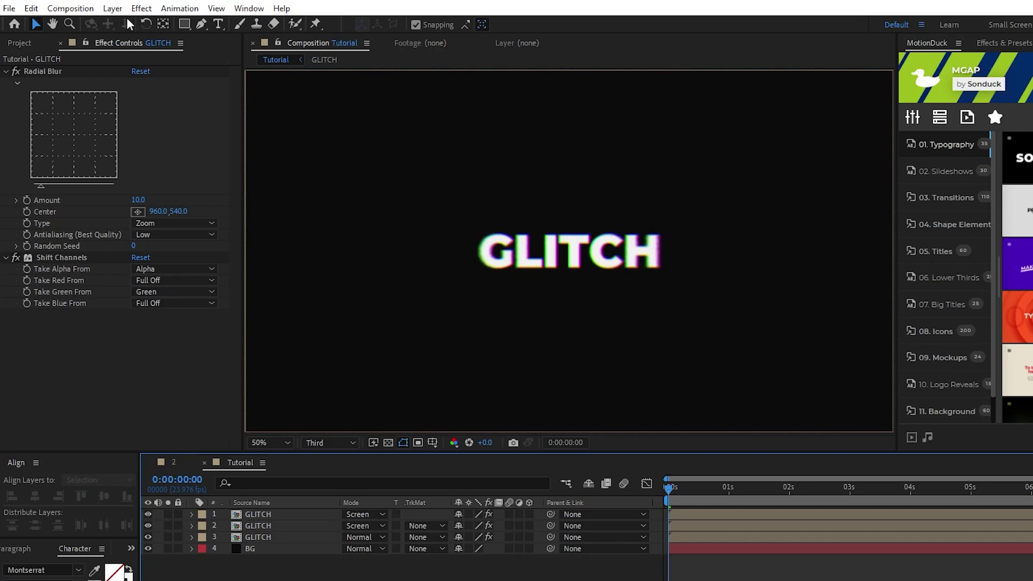
left_click(112, 8)
Step: Add an adjustment layer with Optics Compensation and CC Scale Wipe effects
mouse_move(135, 24)
left_click(427, 116)
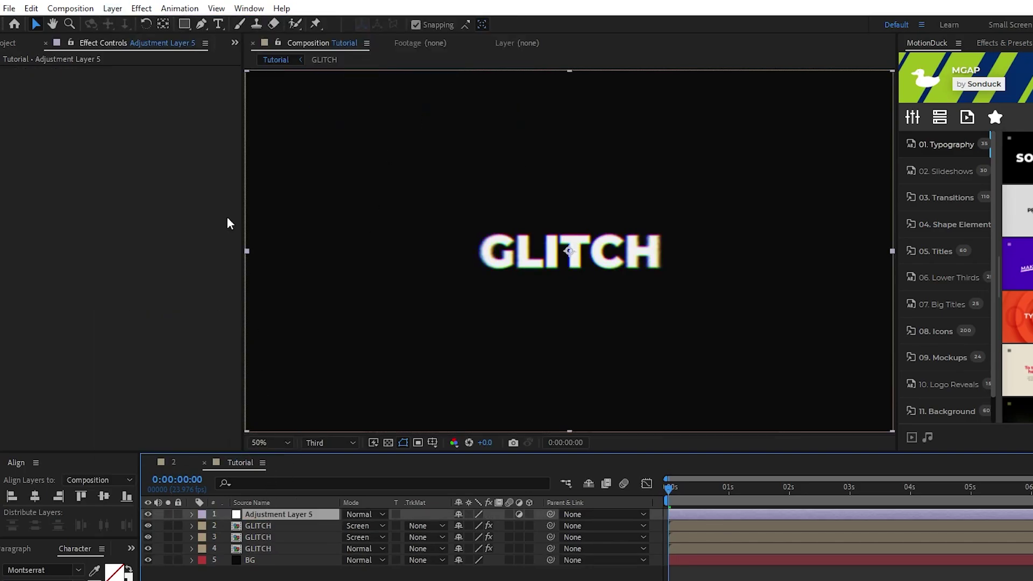
left_click(143, 9)
mouse_move(290, 178)
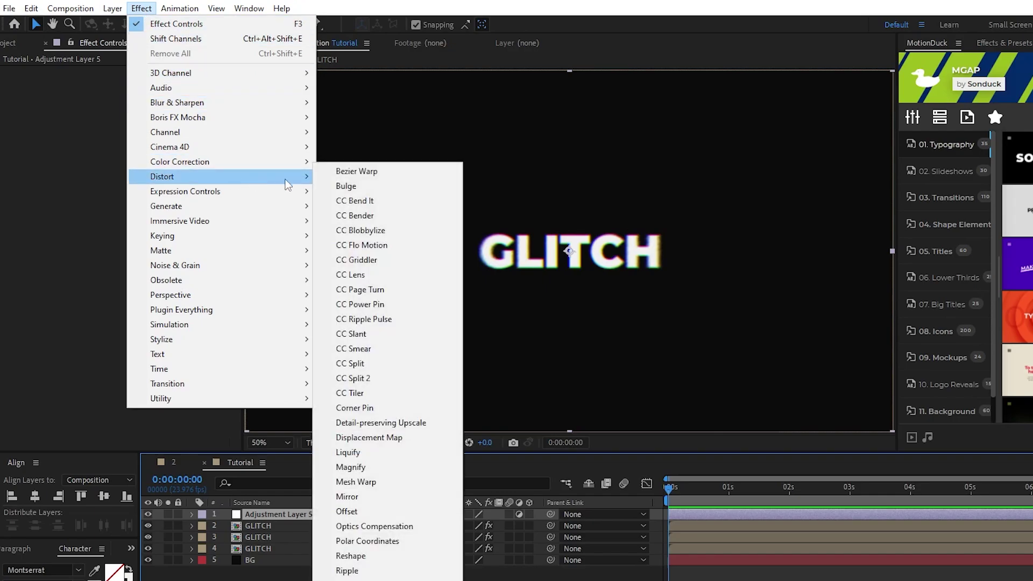
left_click(409, 526)
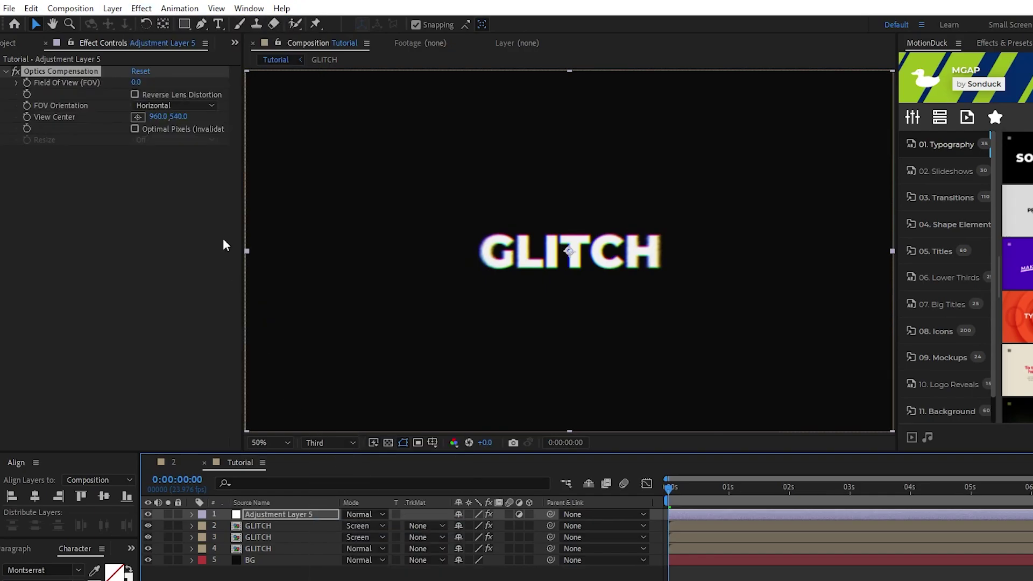
left_click(142, 8)
mouse_move(282, 383)
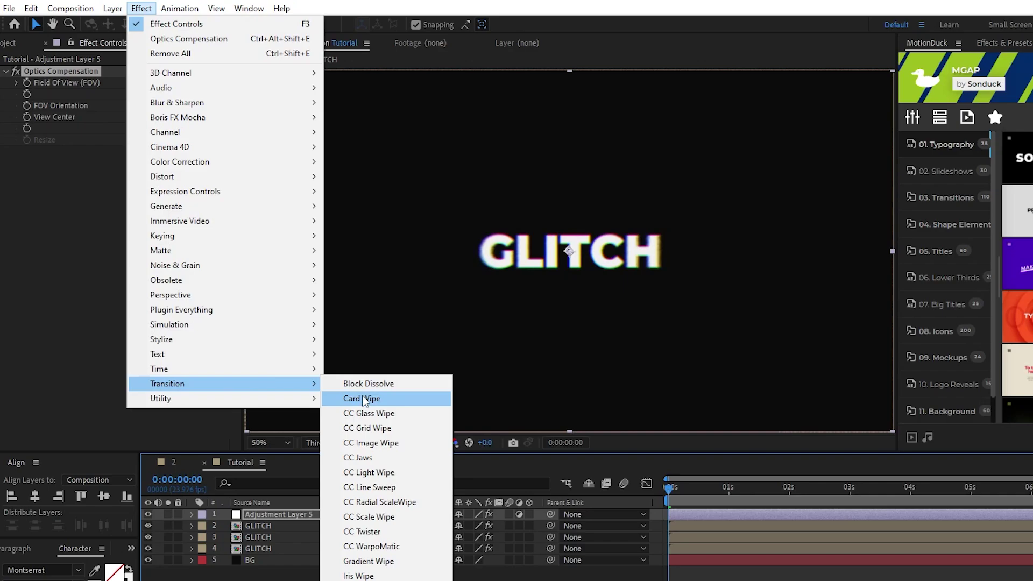
left_click(421, 516)
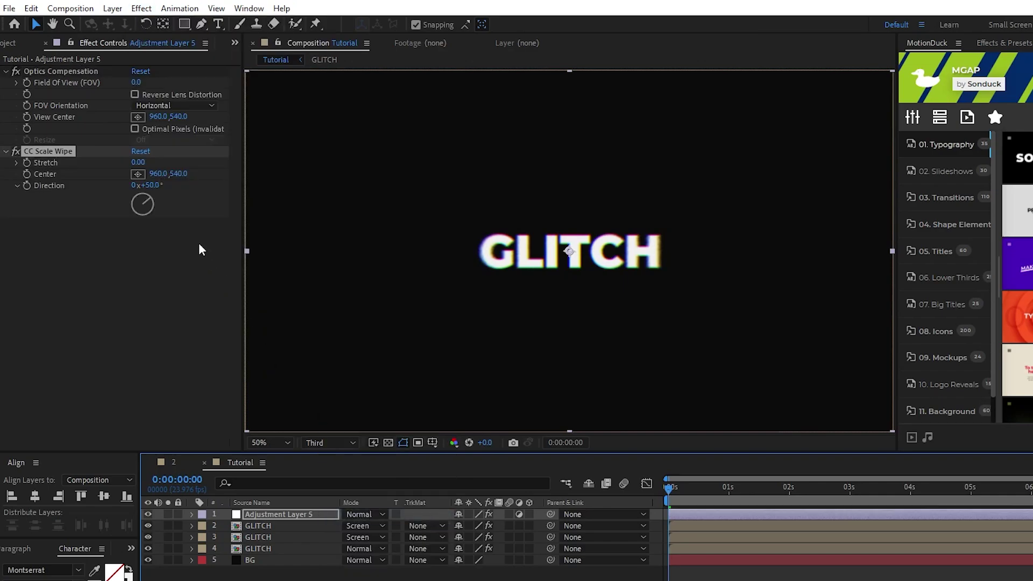
Step: Set Optics Compensation field of view to 130 with Reverse Lens Distortion on
left_click(138, 84)
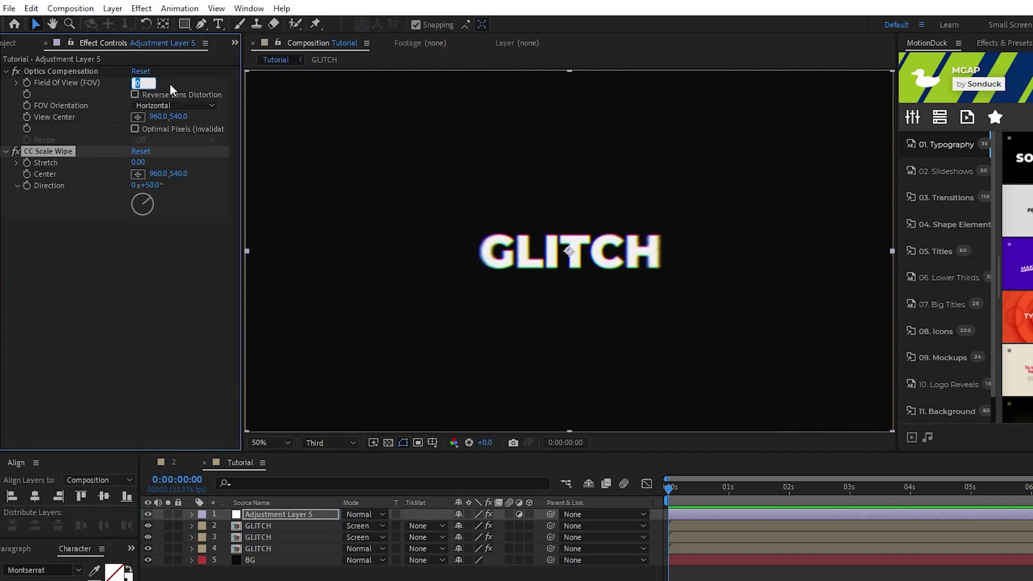
key("Return")
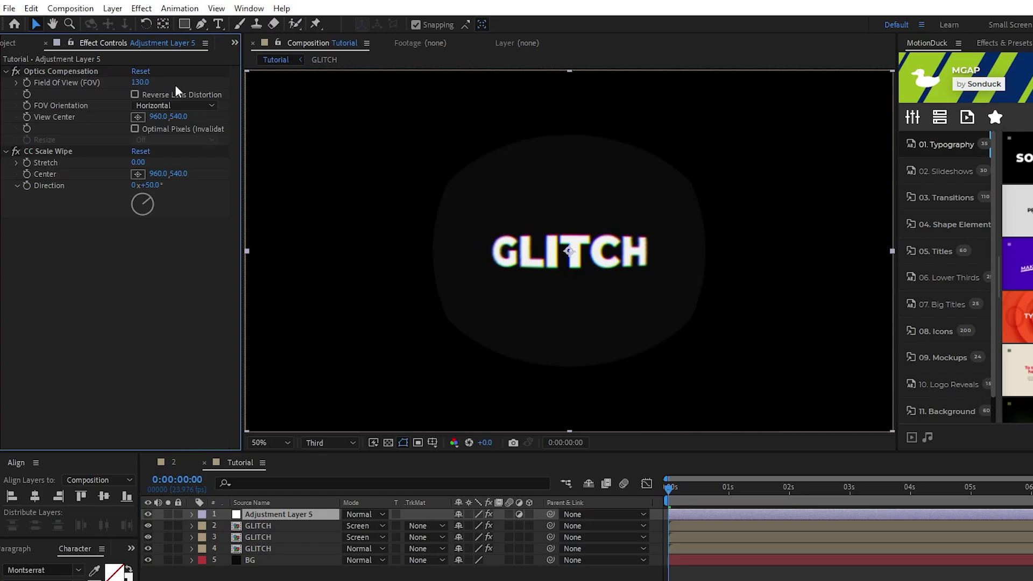
left_click(134, 94)
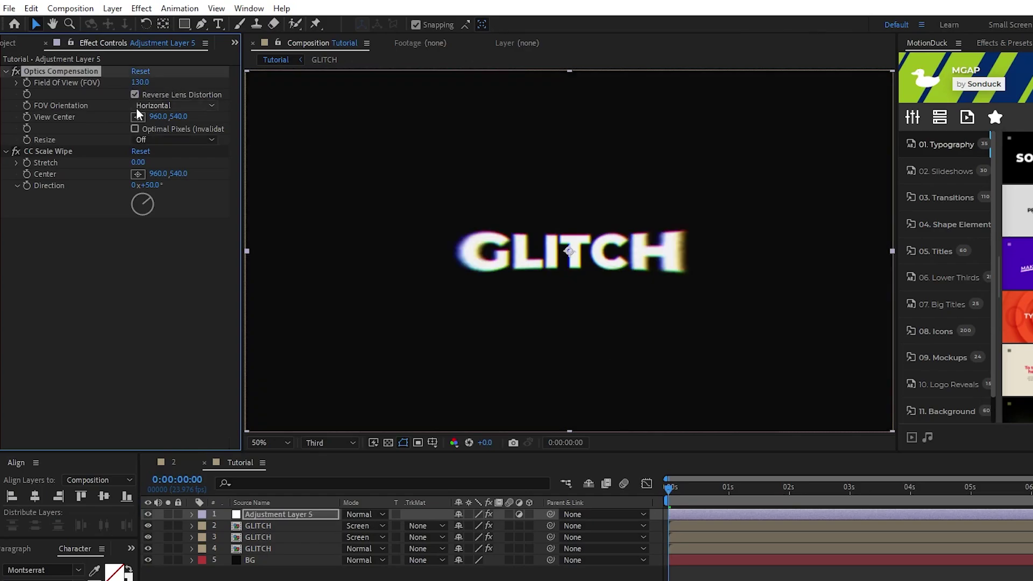
Step: Set CC Scale Wipe Stretch to 13 and place its Center near the text's right end
left_click(138, 162)
type("13")
key("Return")
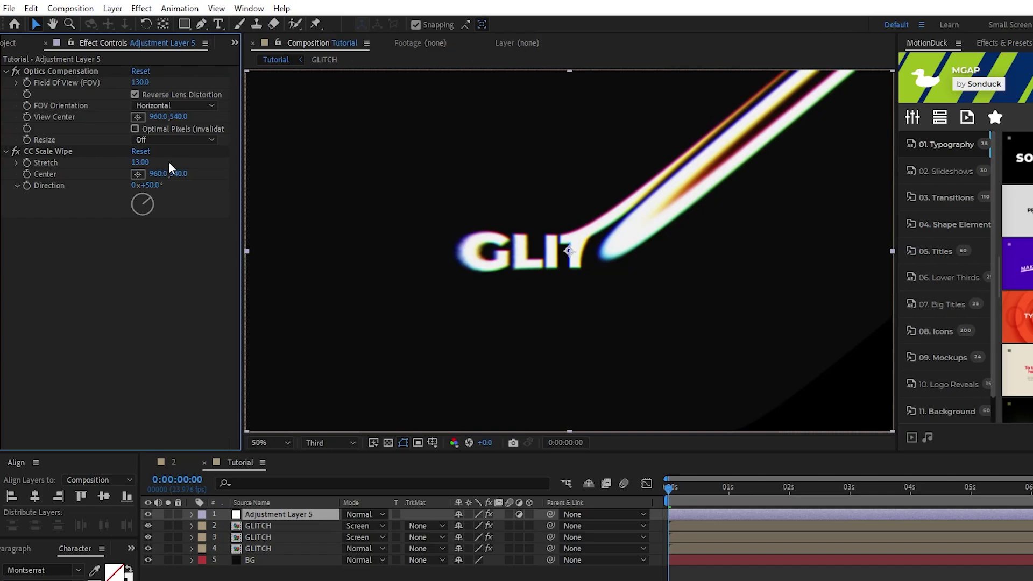
left_click(139, 174)
left_click(642, 242)
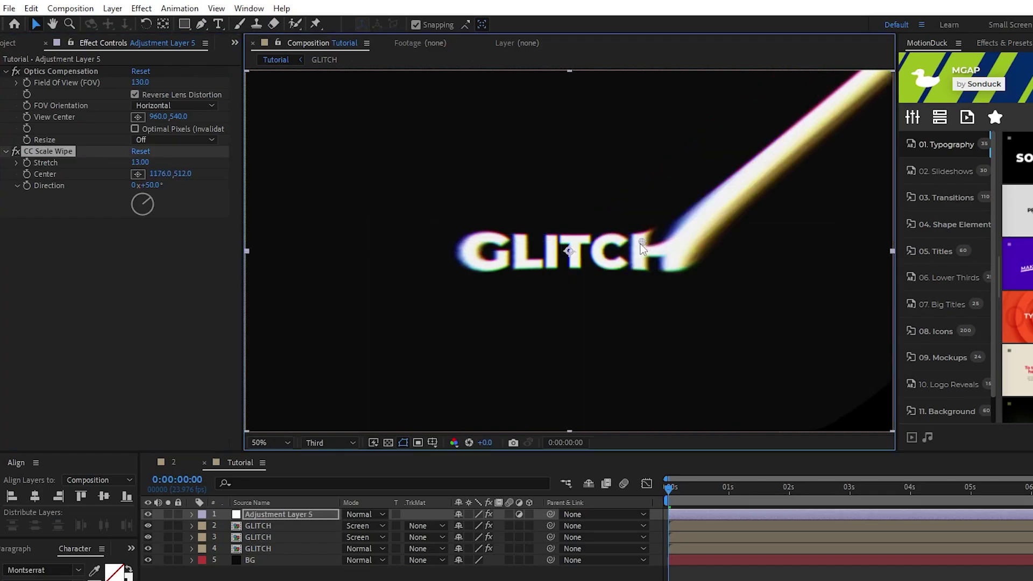
left_click(151, 185)
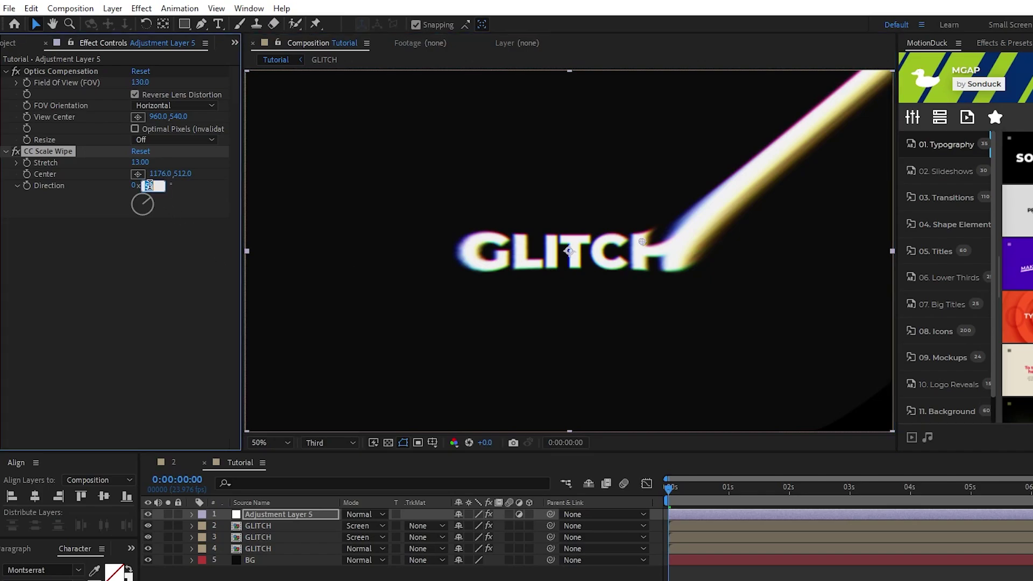
Step: Set Scale Wipe Direction to 90° and add wiggle(2,40) to FOV, wiggle(3,20) to Stretch
key("Return")
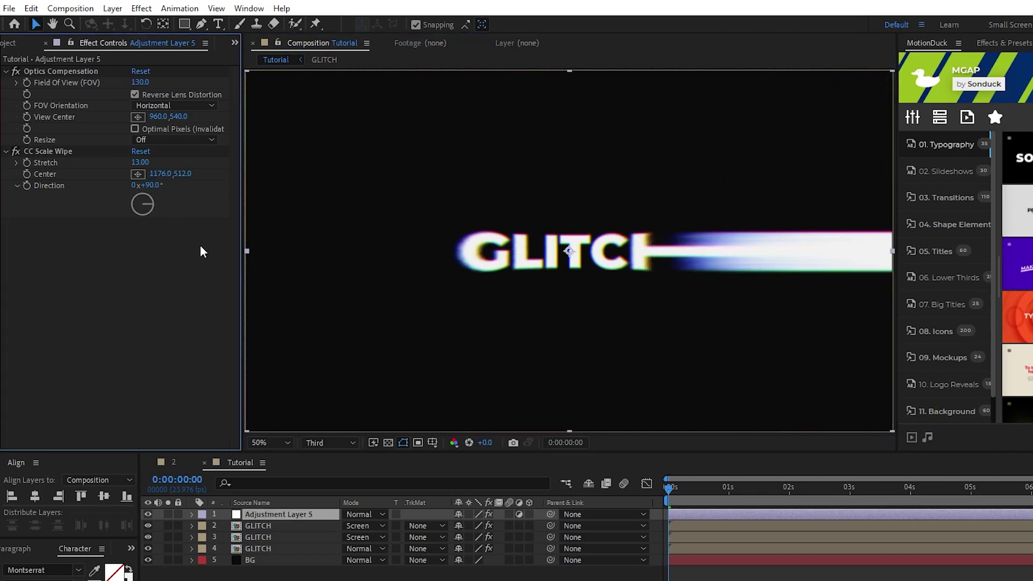
left_click(27, 82, "alt")
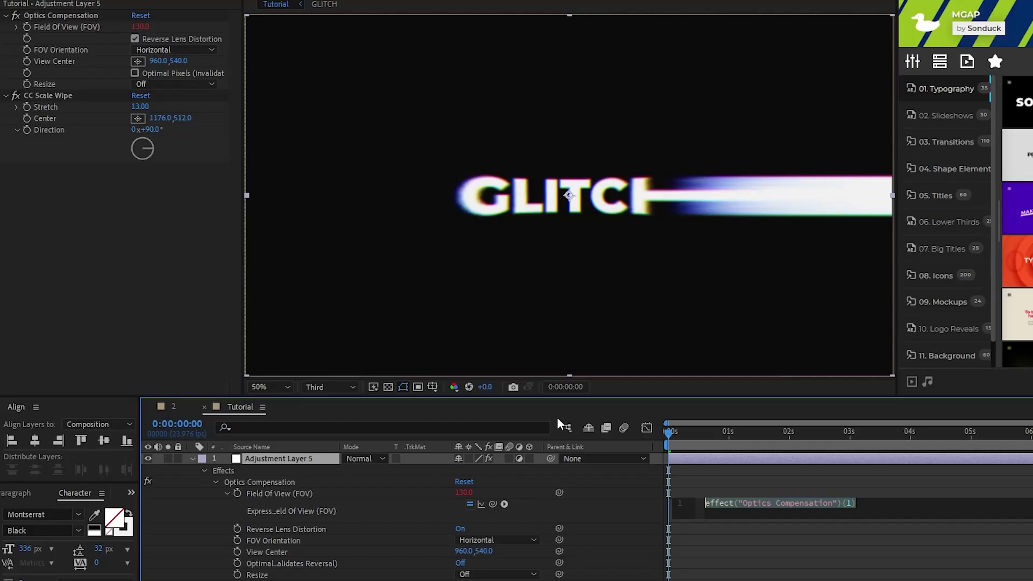
type("wiggle")
type("(2,4")
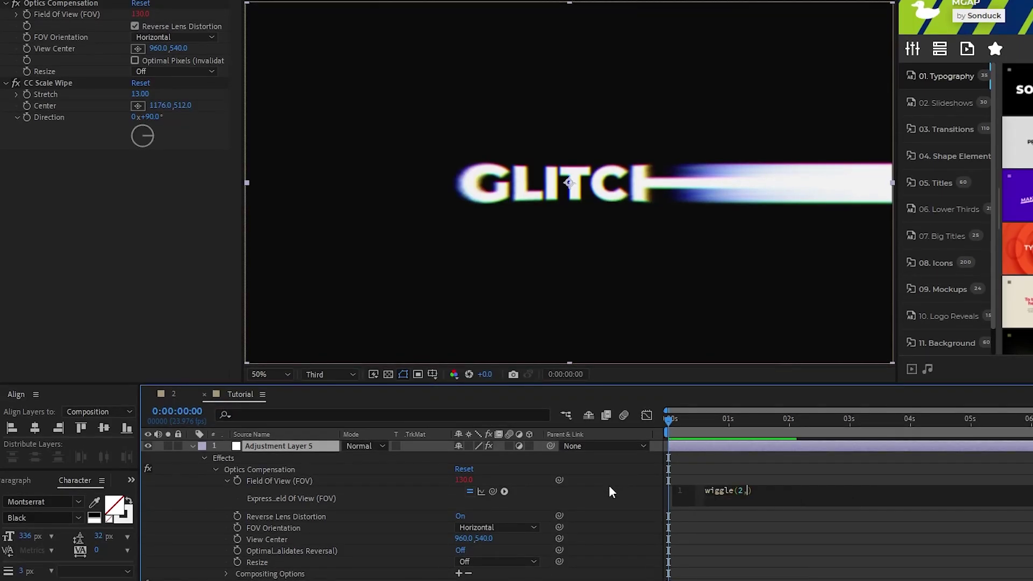
type("0")
left_click(90, 154)
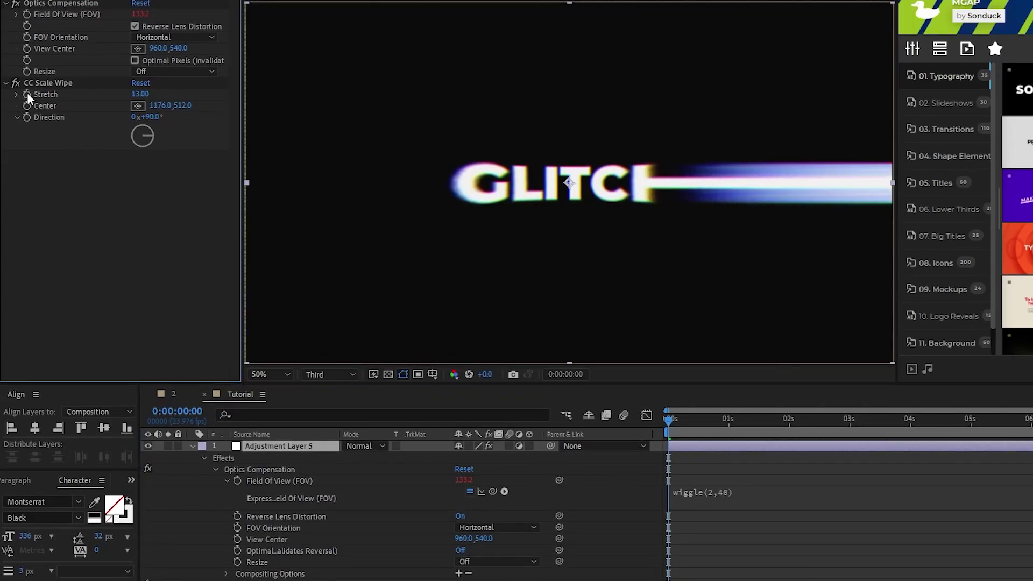
left_click(26, 94, "alt")
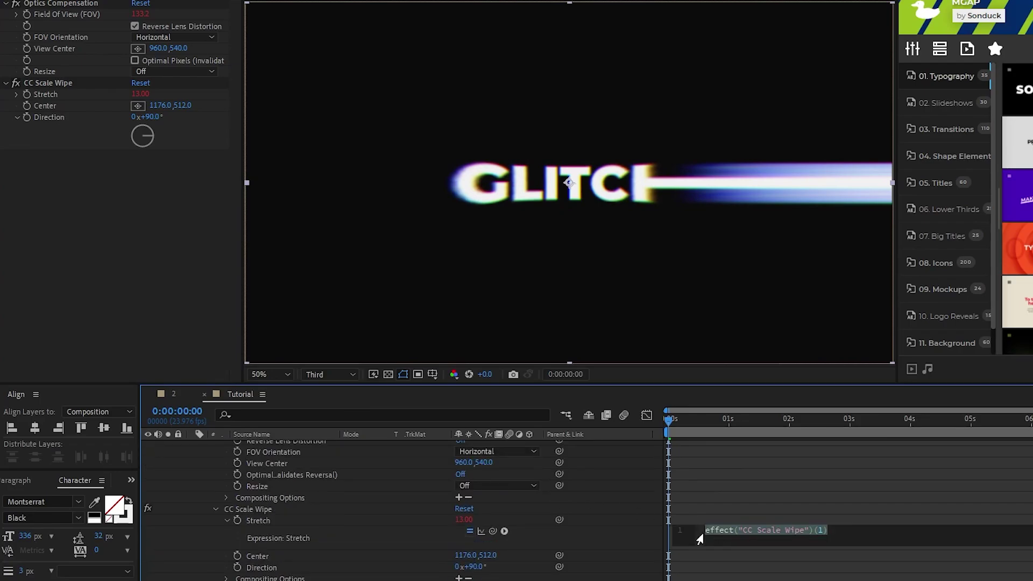
type("wiggle(3")
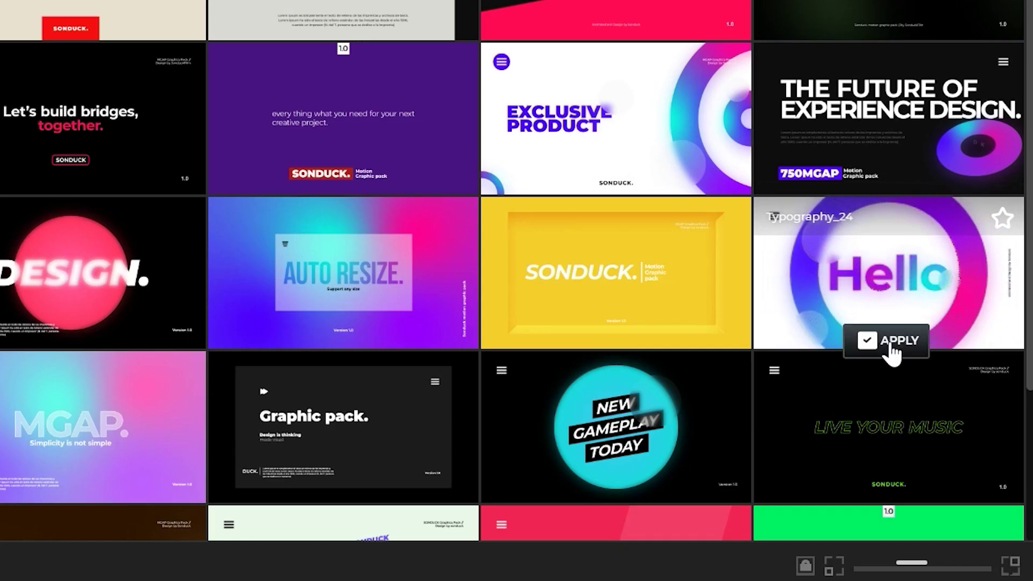
Step: Add a typography template from the library for the outlined SEAMLESS title
left_click(890, 349)
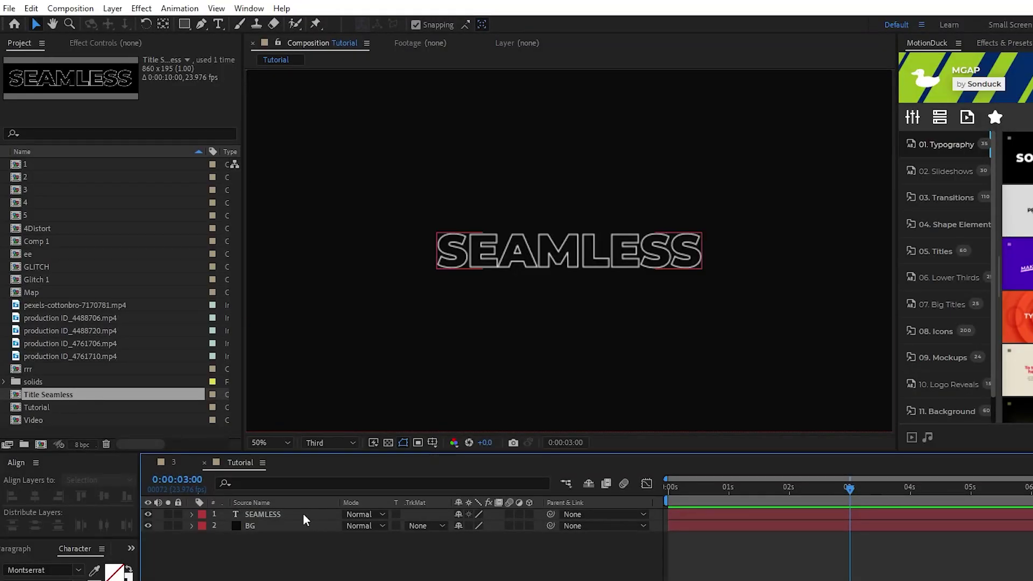
Step: Pre-compose the SEAMLESS layer into a new composition named ENDLESS
right_click(303, 513)
left_click(359, 475)
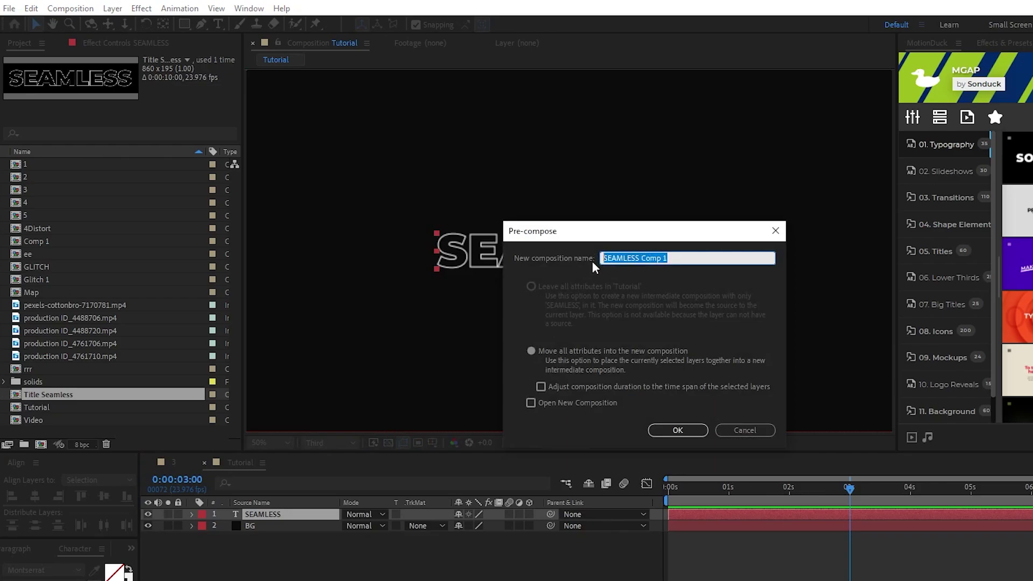
type("ENDLESS")
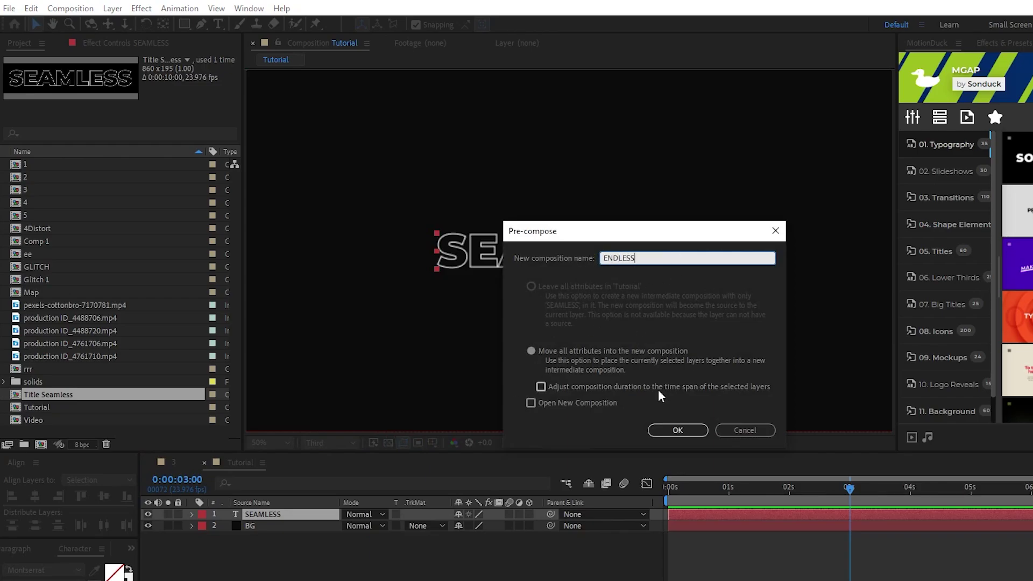
key("Return")
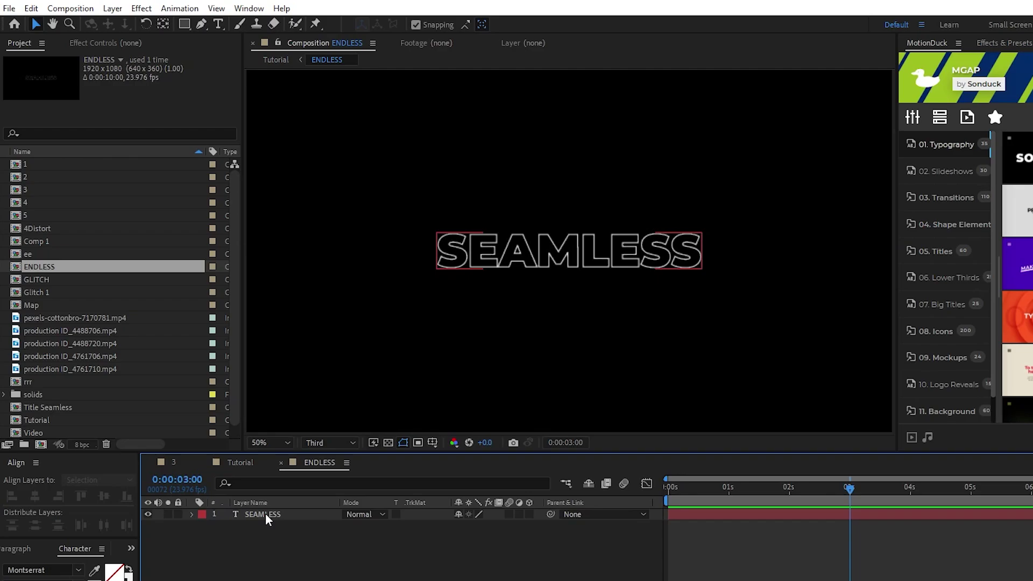
Step: Resize the ENDLESS composition to 860 × 195 px in Composition Settings
left_click(70, 8)
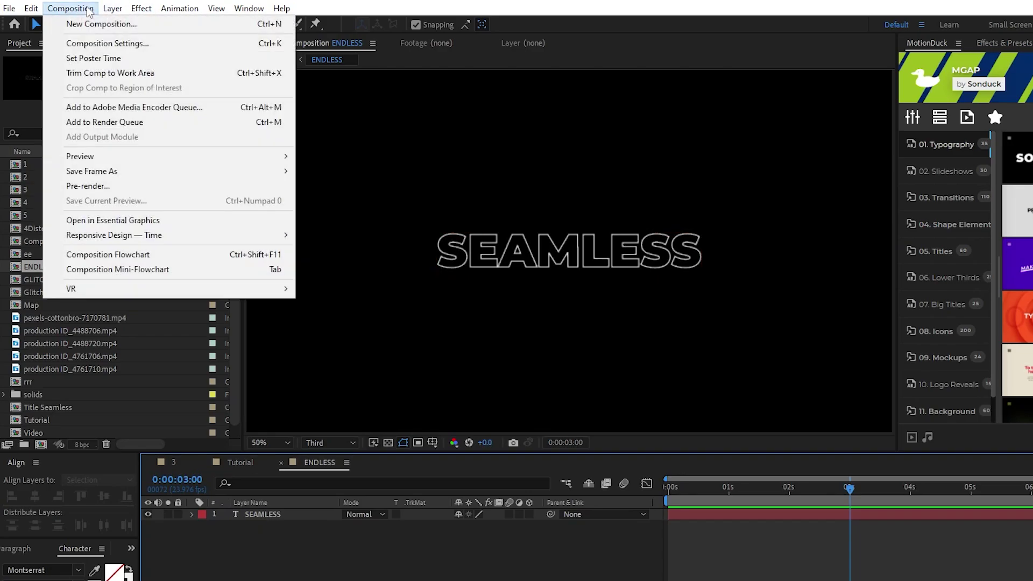
left_click(106, 41)
left_click(102, 150)
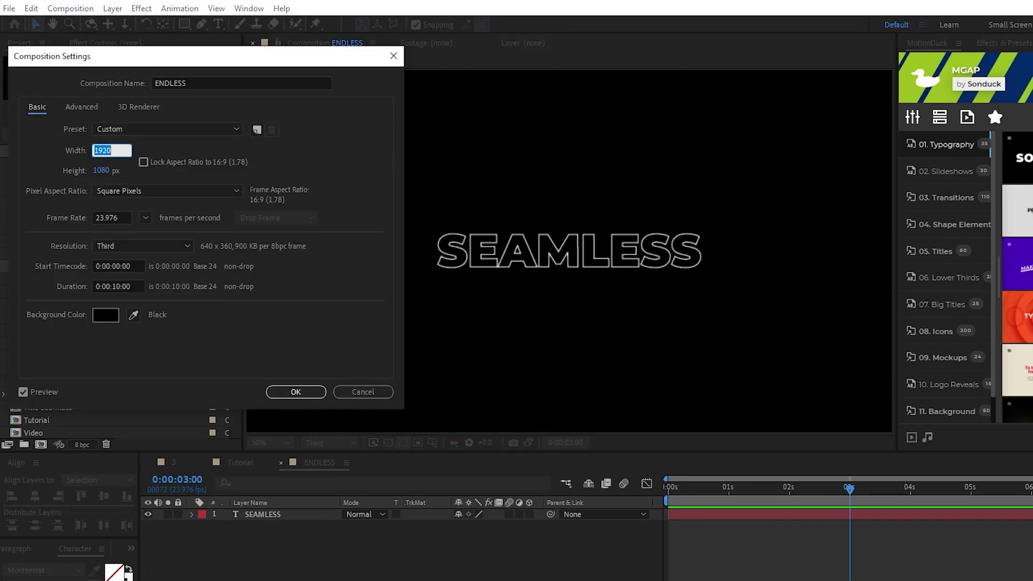
type("860")
key("Tab")
type("195")
key("Tab")
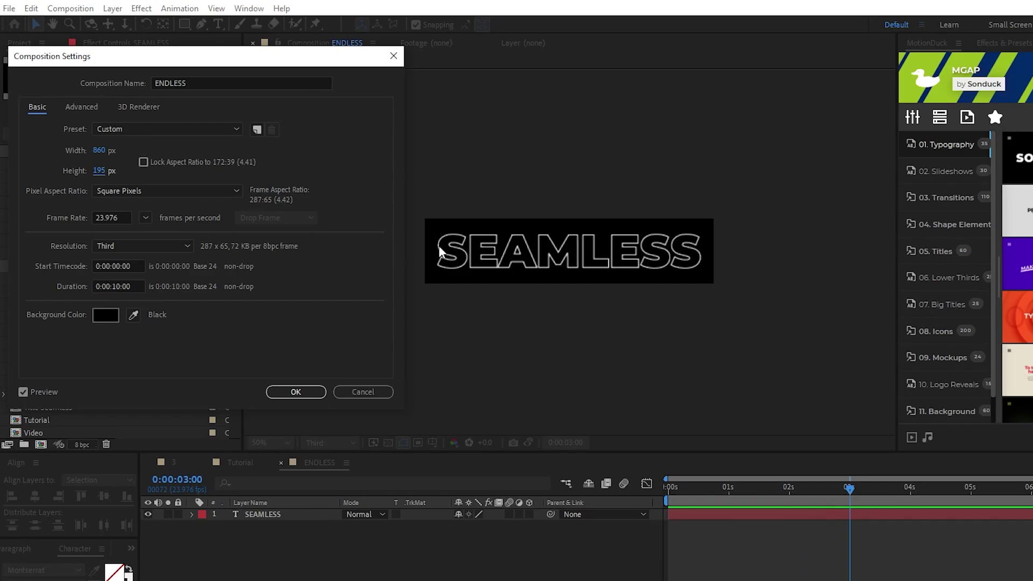
left_click(308, 396)
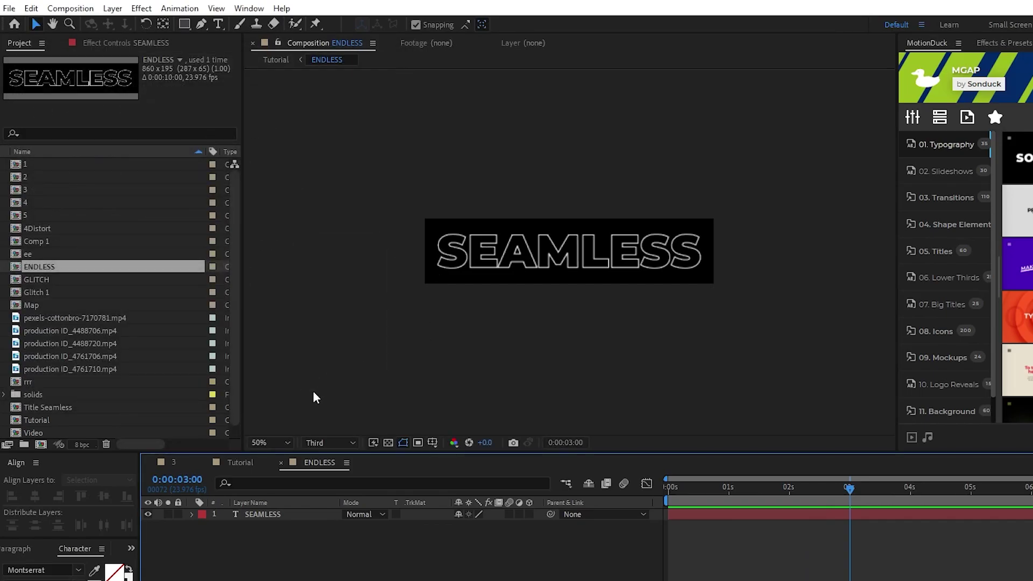
Step: Apply Motion Tile to ENDLESS in Tutorial and enlarge its output to fill the frame
left_click(242, 463)
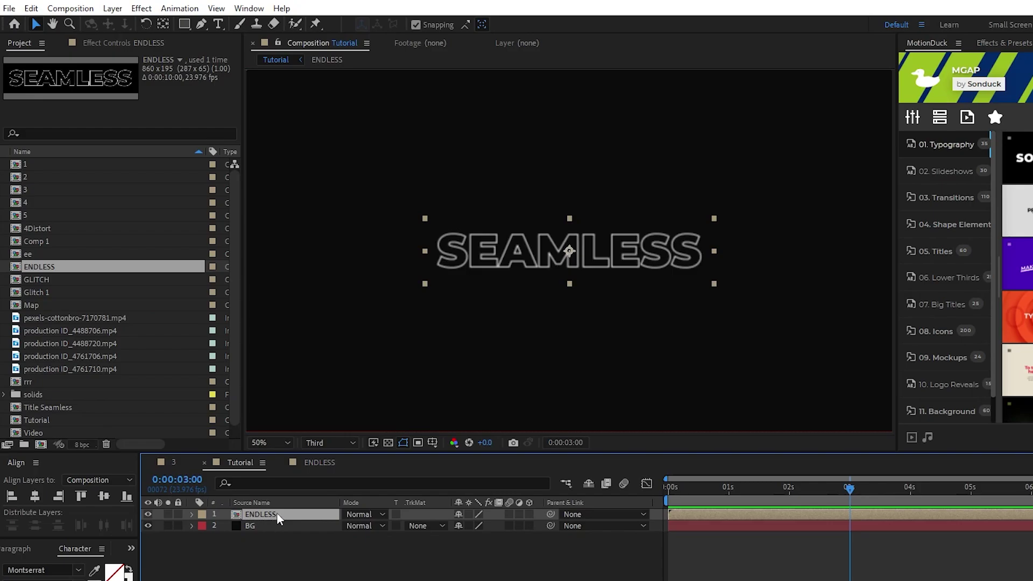
left_click(141, 8)
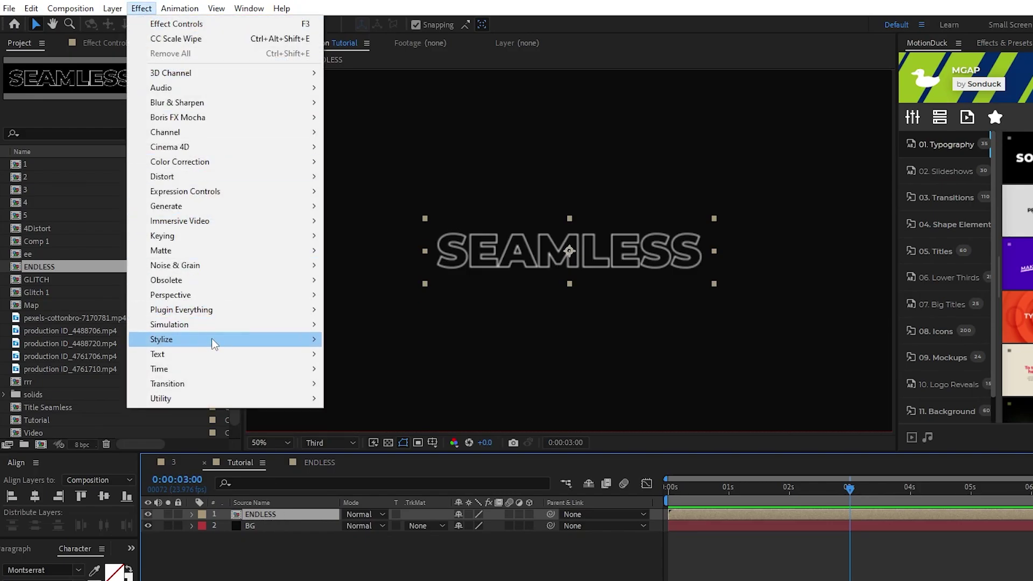
mouse_move(211, 339)
left_click(373, 580)
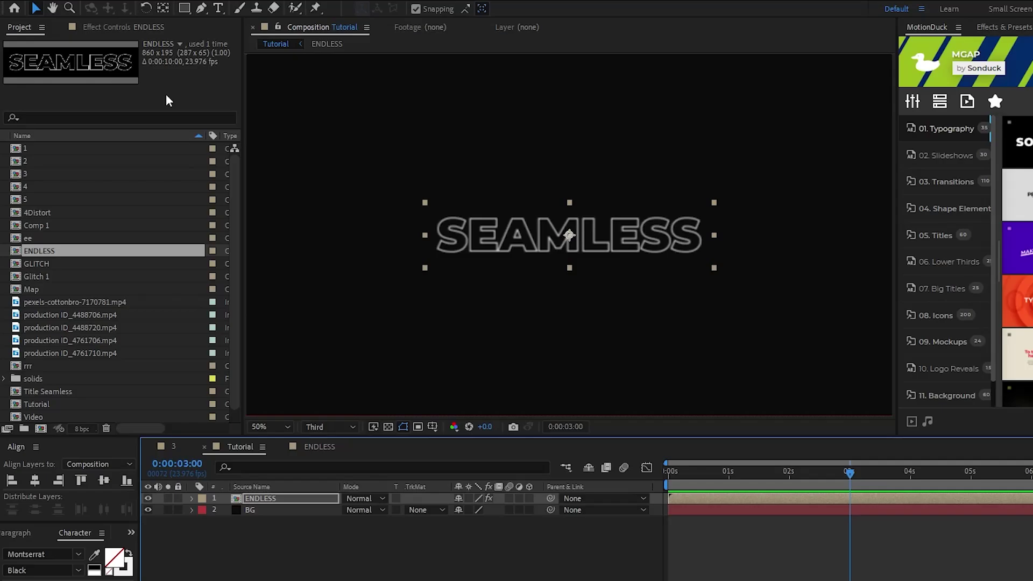
left_click_drag(139, 100, 181, 117)
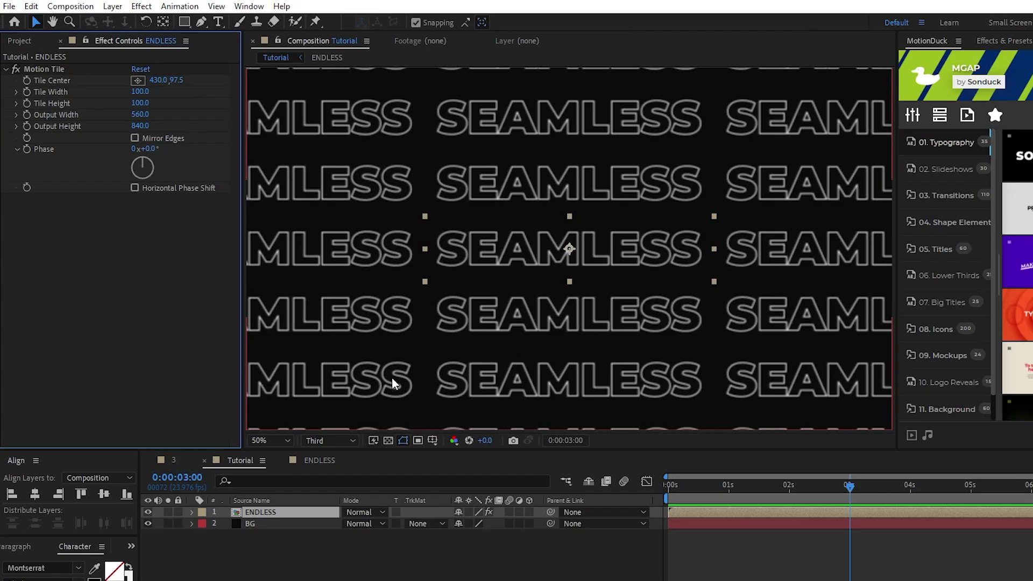
Step: Keyframe Tile Center from the first frame so the rows shift vertically by the end
left_click(703, 489)
key("Home")
left_click(26, 82)
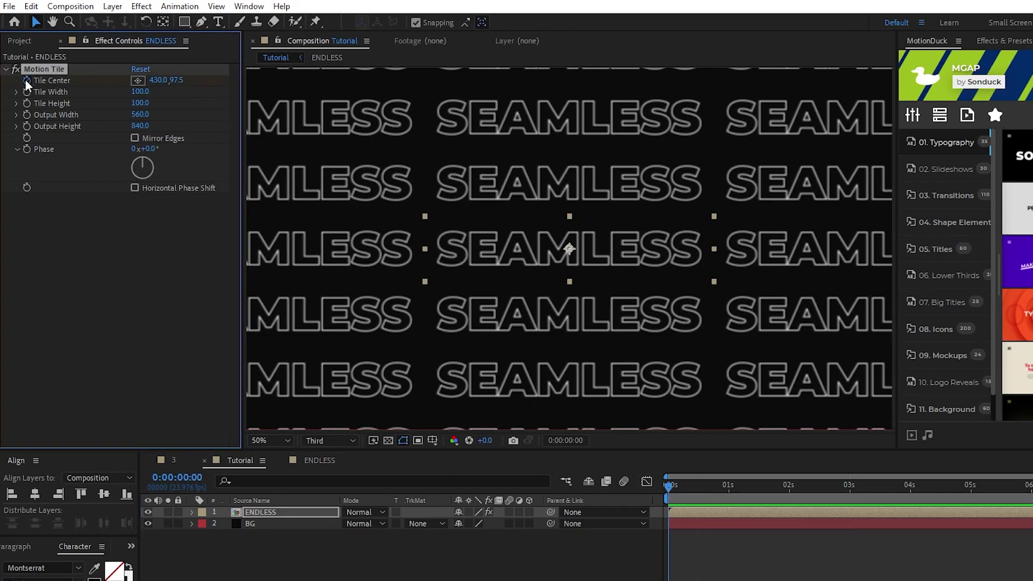
key("End")
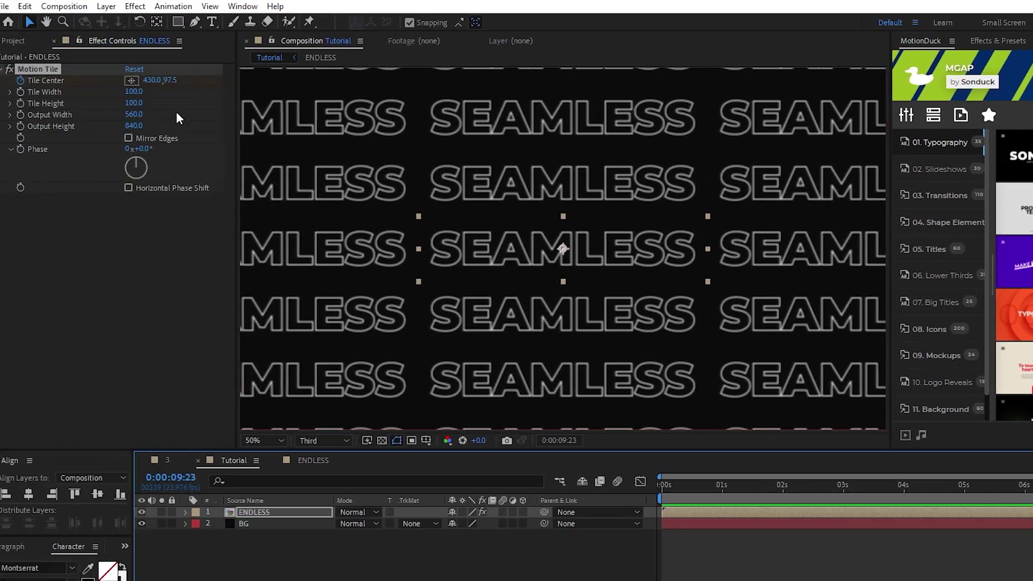
left_click_drag(171, 81, 103, 98)
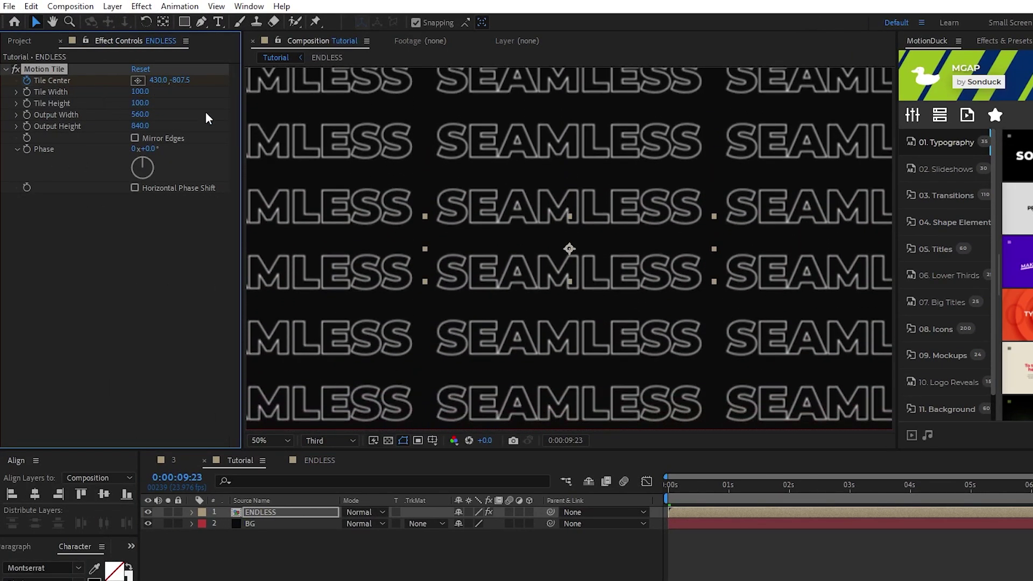
Step: Rotate the ENDLESS layer to -45°
left_click(258, 511)
key("r")
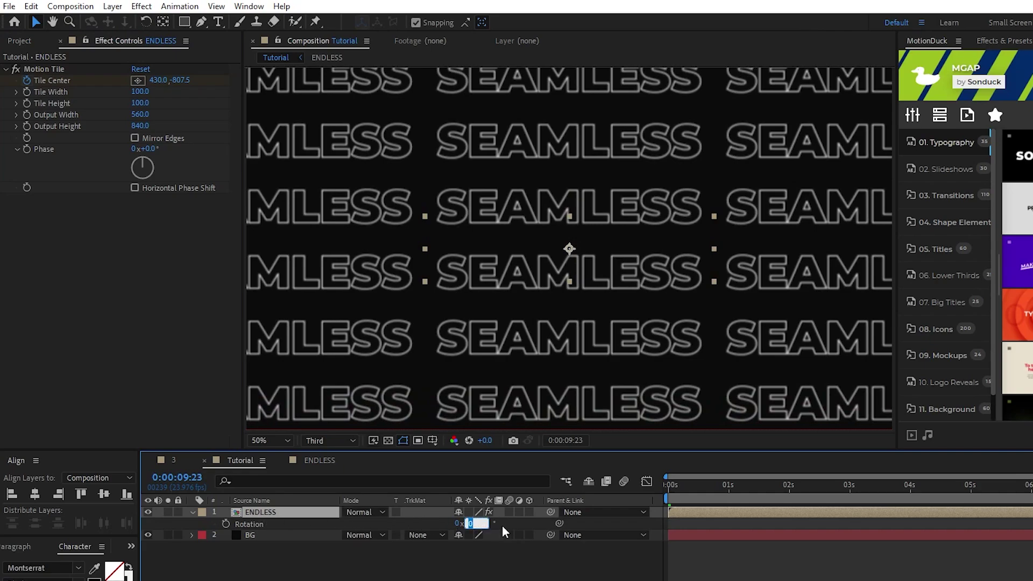
type("-45")
key("Return")
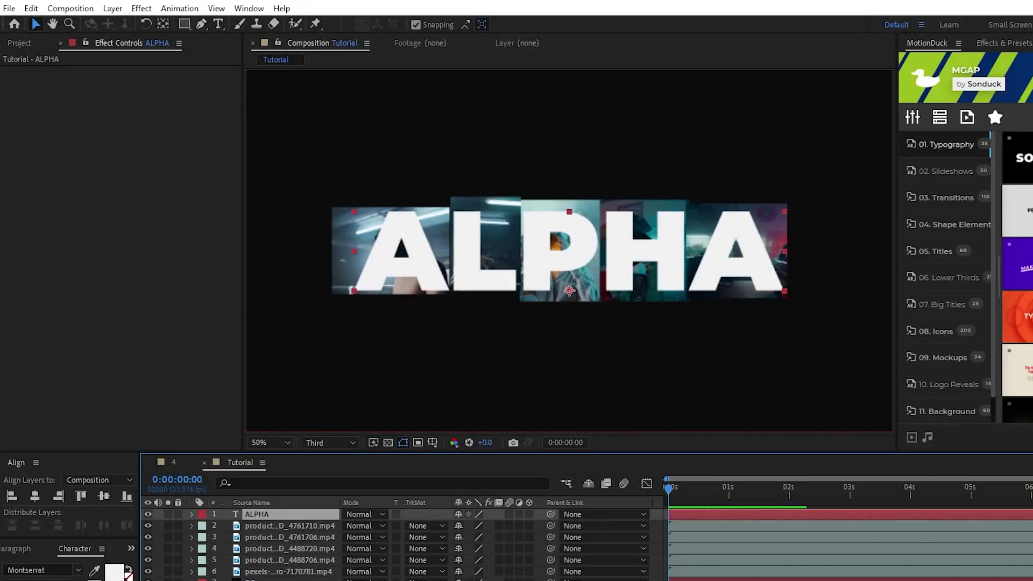
Step: Deselect all and toggle the ALPHA text's visibility to inspect the clips beneath it
key("ctrl+shift+a")
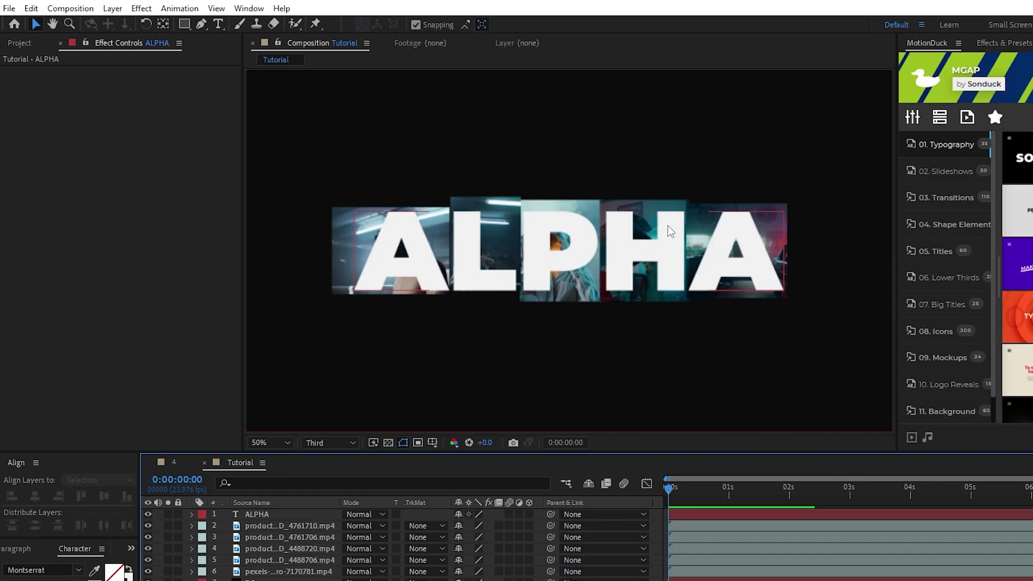
left_click(144, 511)
left_click(144, 511)
left_click(144, 511)
left_click(144, 511)
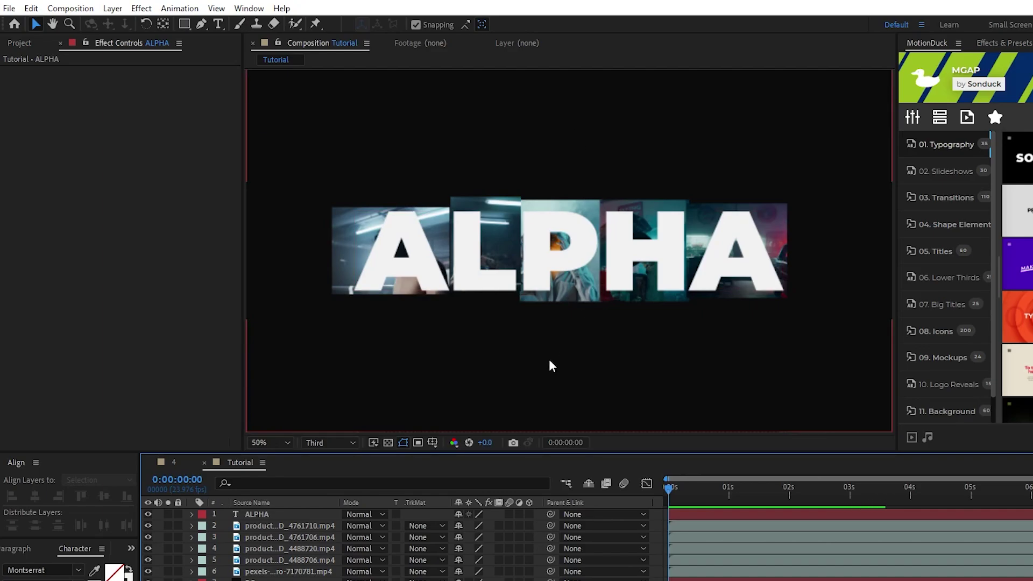
Step: Pre-compose the five video clip layers into a new composition named FOOTAGE
left_click(295, 526)
left_click(291, 572, "shift")
right_click(290, 572)
left_click(344, 493)
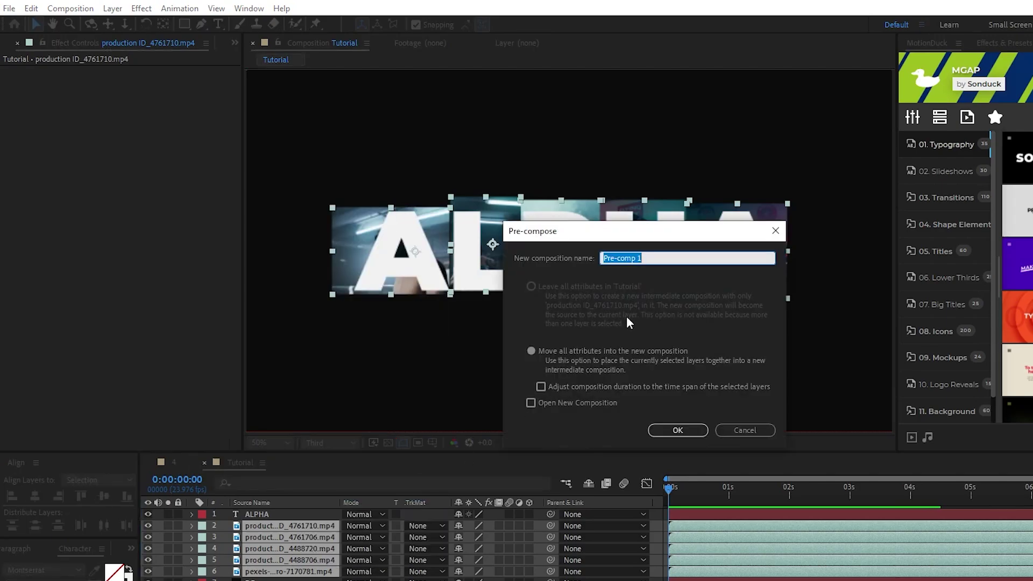
type("FOOTAGE")
left_click(689, 430)
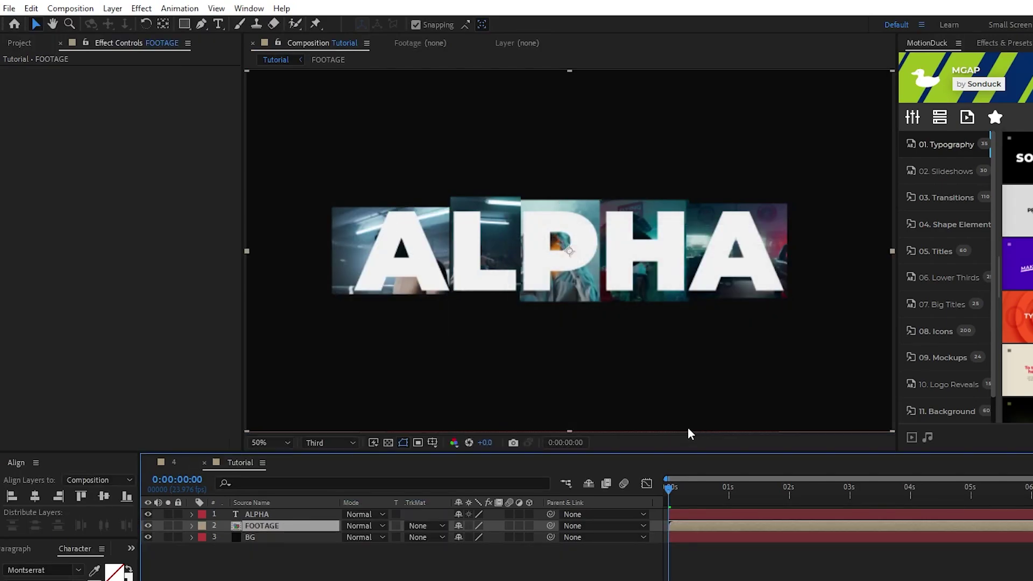
Step: Add an Opacity animator to the ALPHA text and set its opacity to 0%
left_click(286, 516)
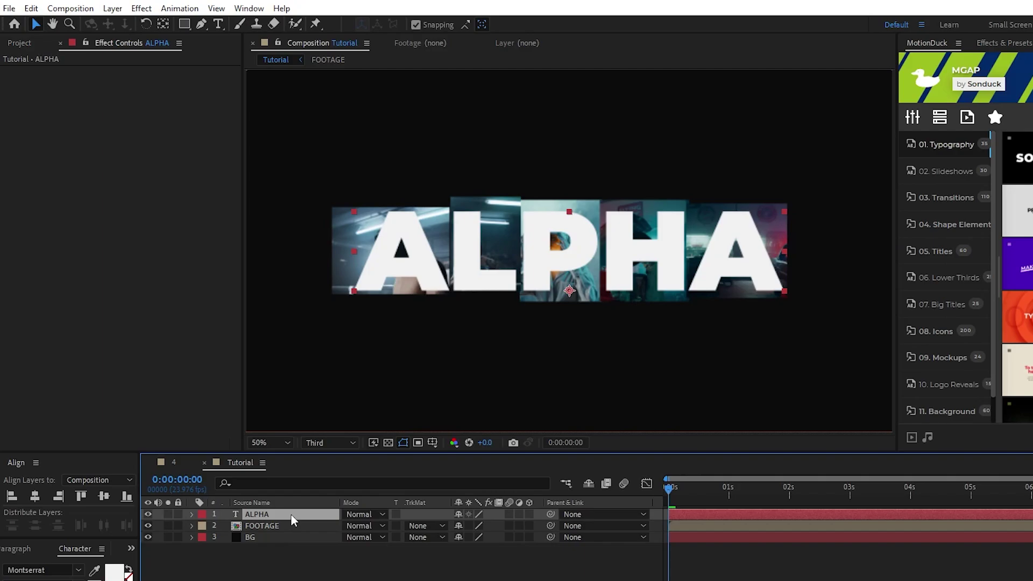
left_click(191, 515)
left_click(535, 526)
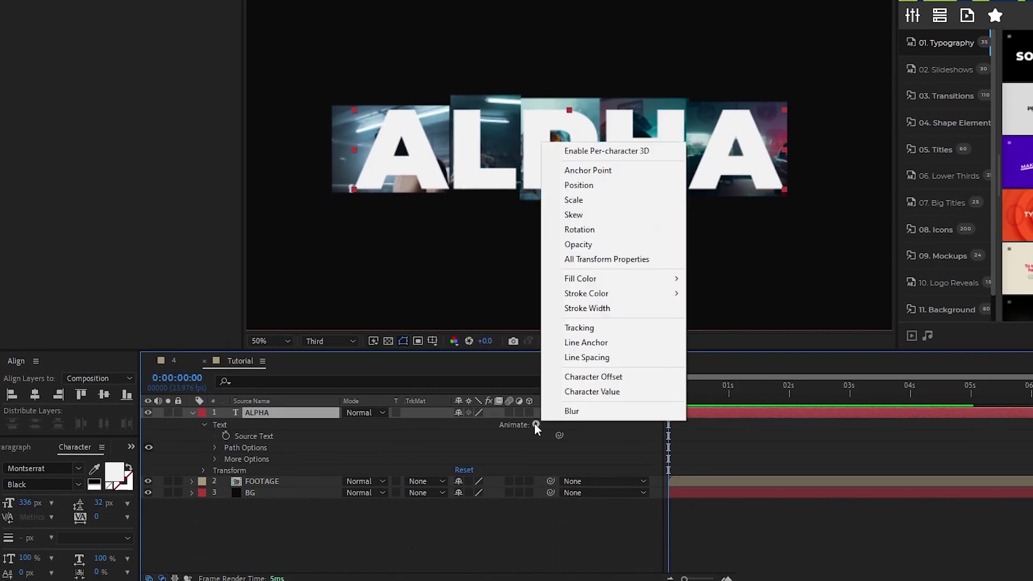
left_click(602, 245)
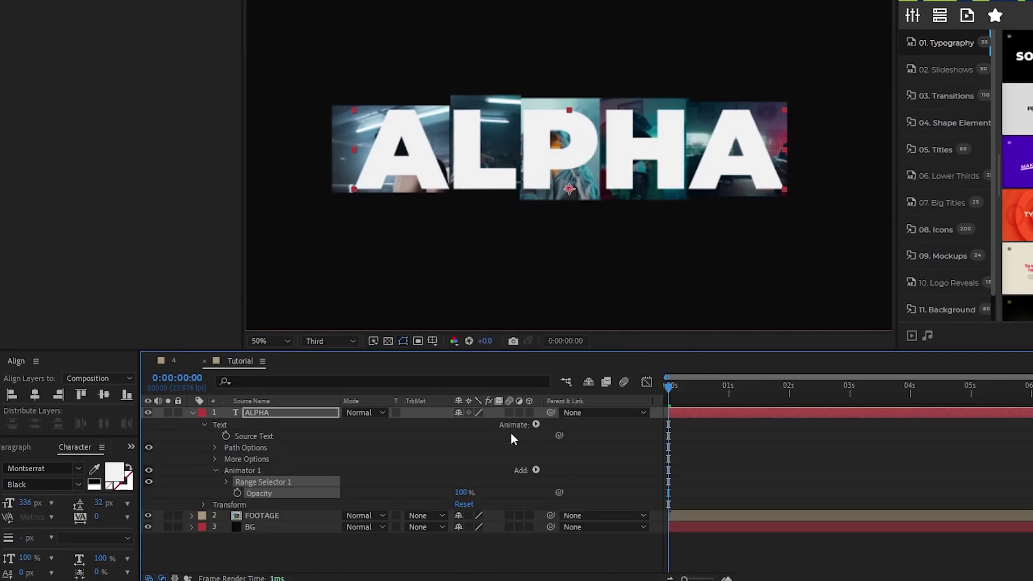
left_click(479, 473)
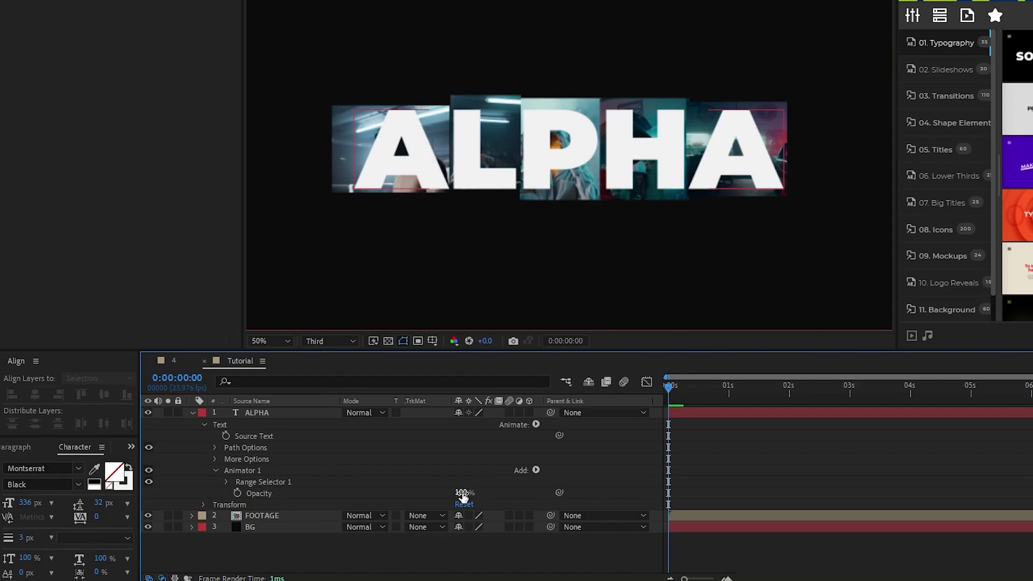
left_click_drag(462, 494, 366, 496)
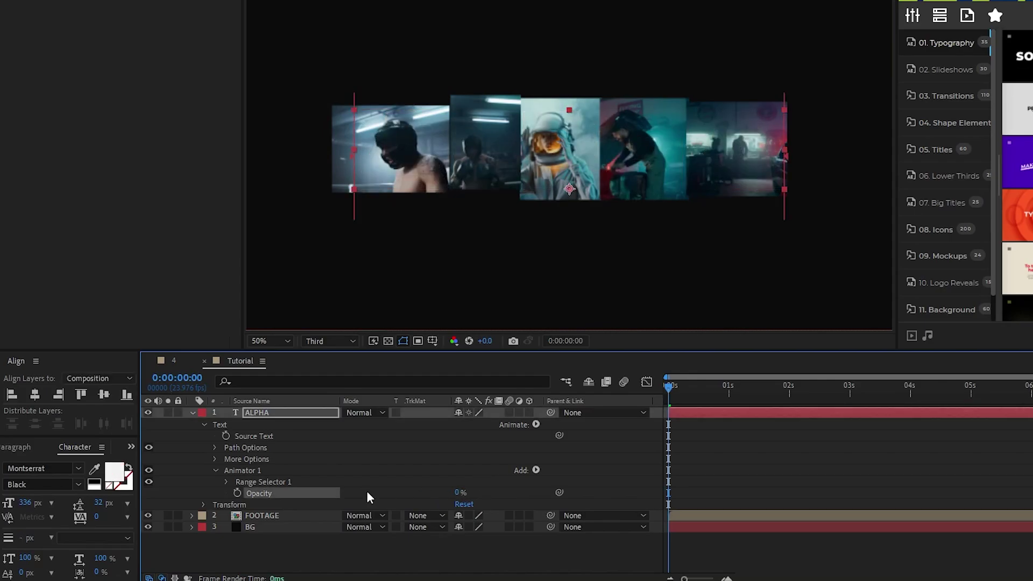
Step: Keyframe the Range Selector Start from 0% at 0 s to 100% at 2 s
left_click(225, 481)
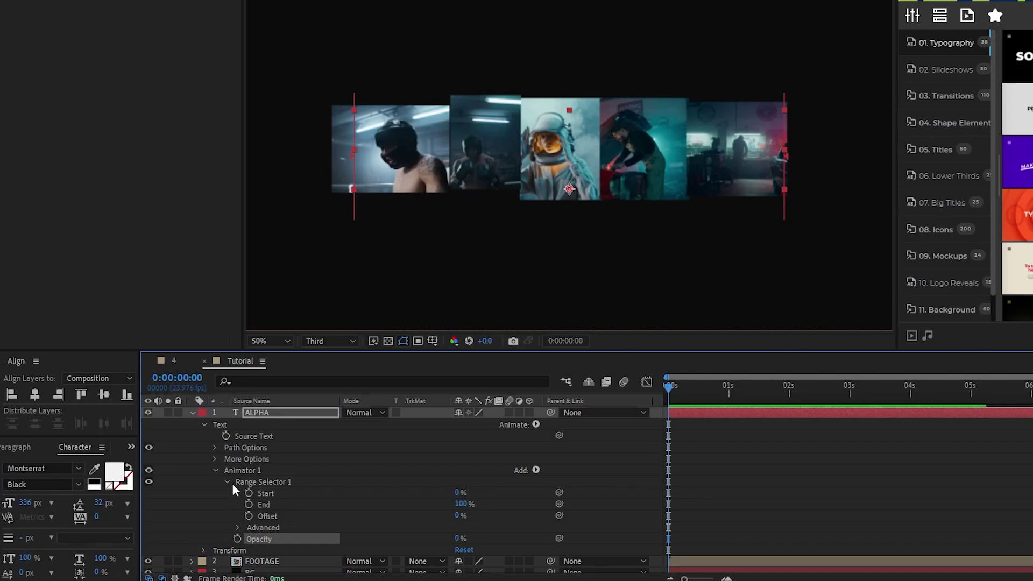
left_click(248, 493)
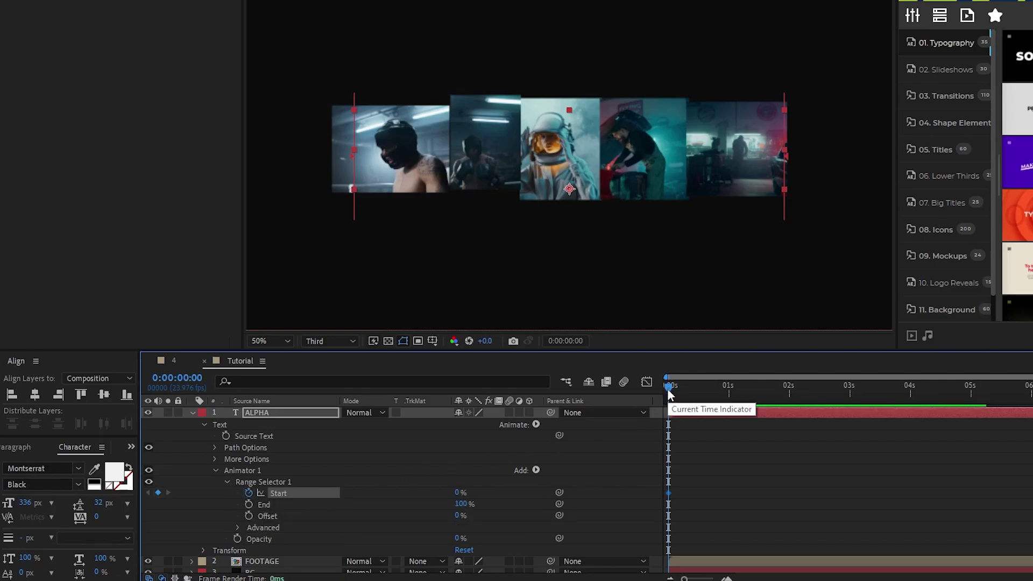
left_click_drag(669, 385, 789, 385)
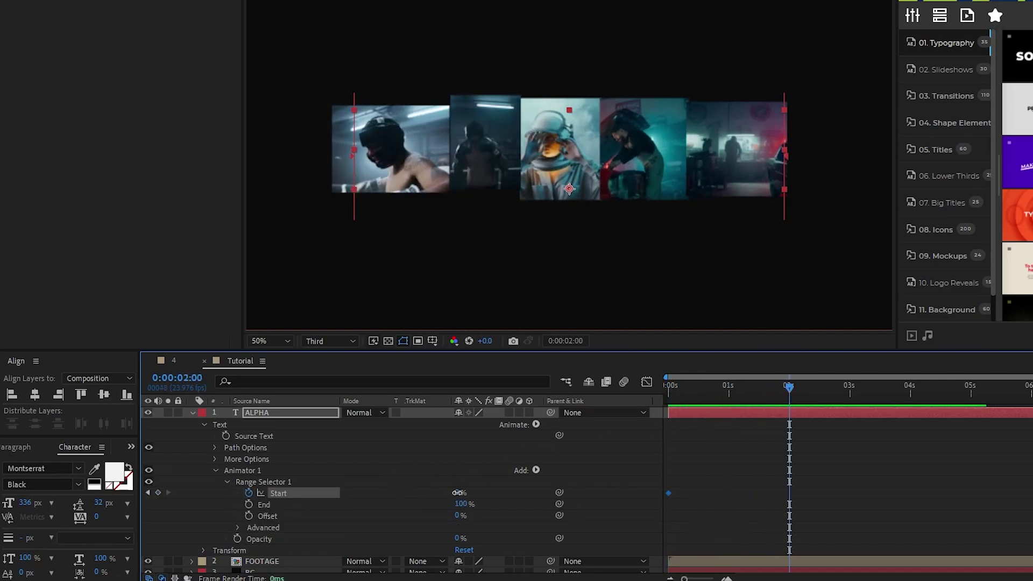
left_click_drag(458, 493, 554, 499)
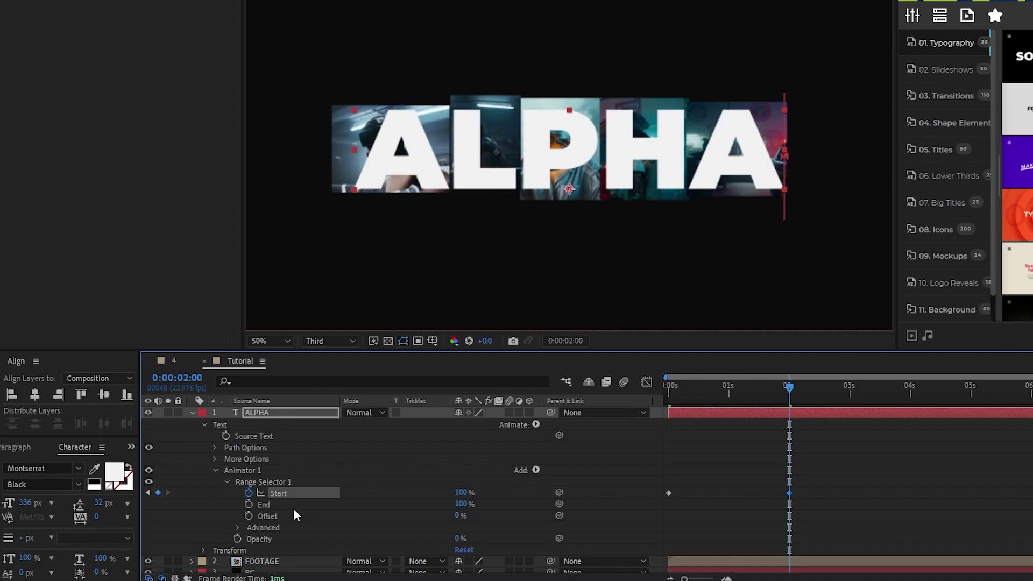
Step: Turn on Randomize Order in the range selector's advanced settings
left_click(238, 527)
scroll(239, 525, "down", 3)
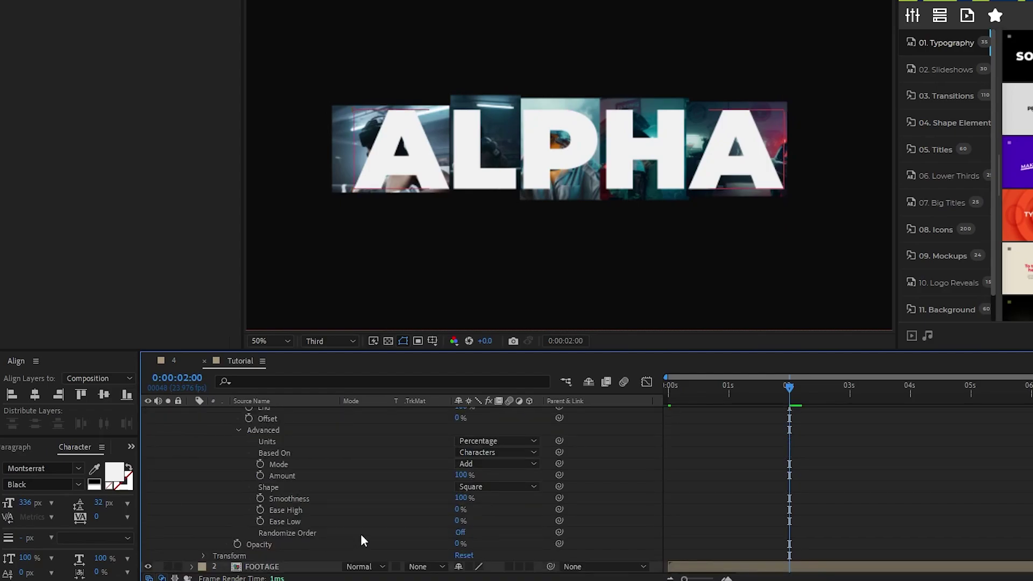
left_click(460, 533)
scroll(488, 534, "up", 3)
Step: Ease both Start keyframes by adjusting their speed curve in the Graph Editor
left_click_drag(806, 480, 659, 508)
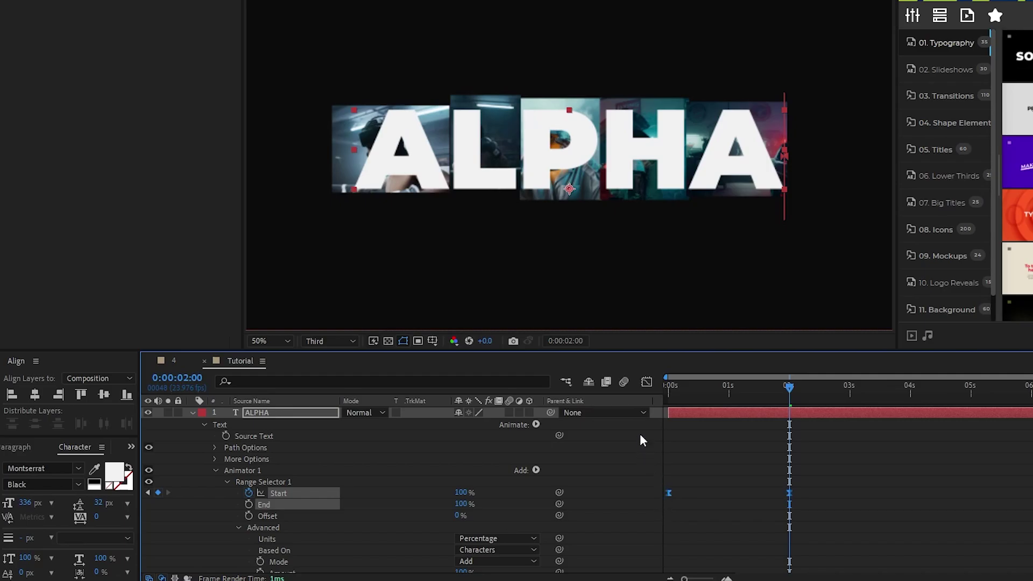
left_click(647, 381)
left_click_drag(770, 540, 702, 540)
left_click(646, 382)
Step: Set the FOOTAGE layer's track matte to Alpha Matte "ALPHA" and preview the result
left_click(194, 413)
left_click_drag(755, 387, 789, 404)
left_click(307, 425)
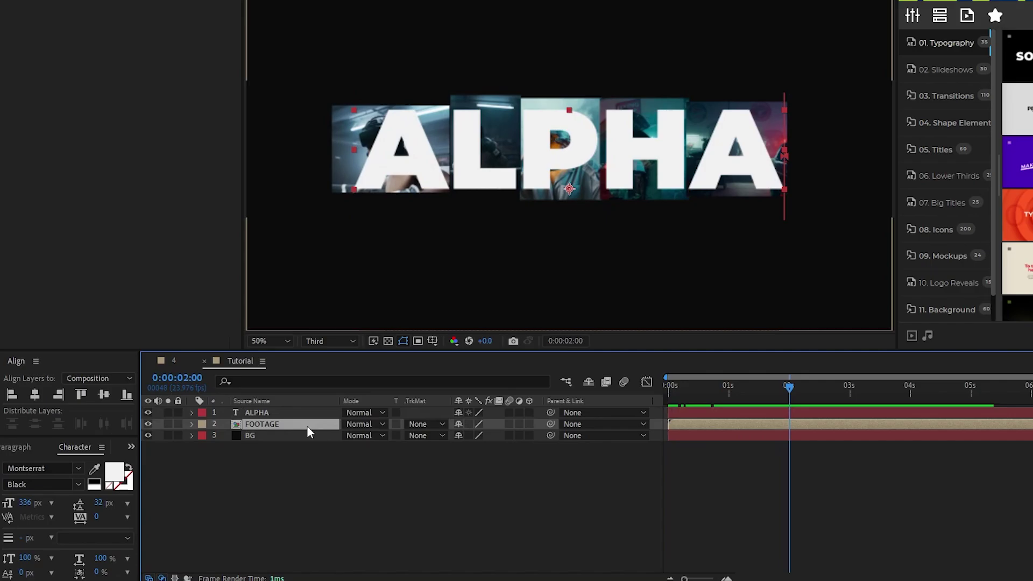
left_click(418, 423)
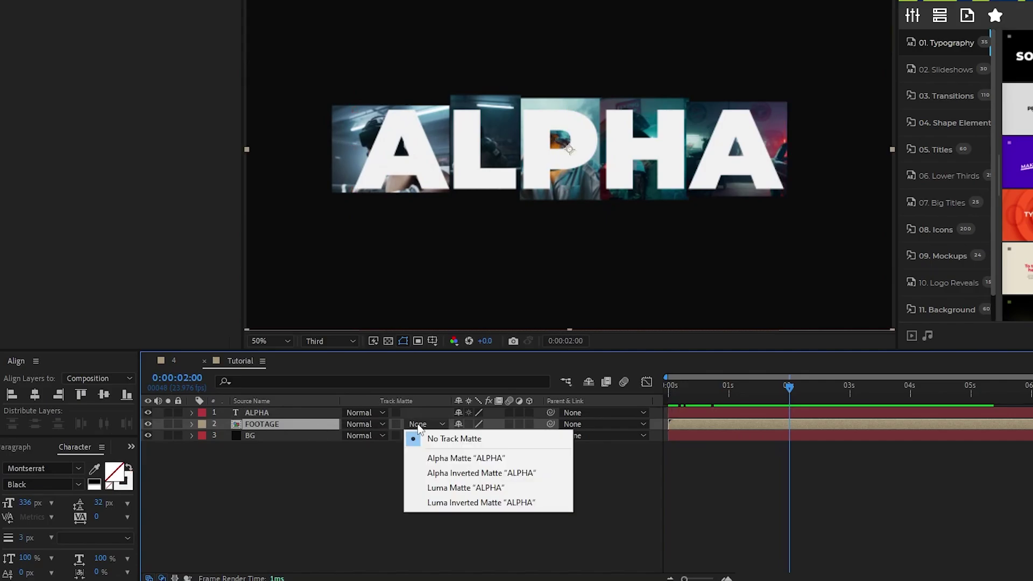
left_click(511, 457)
mouse_move(789, 386)
left_mouse_down()
mouse_move(764, 386)
mouse_move(790, 401)
left_mouse_up()
left_click(274, 414)
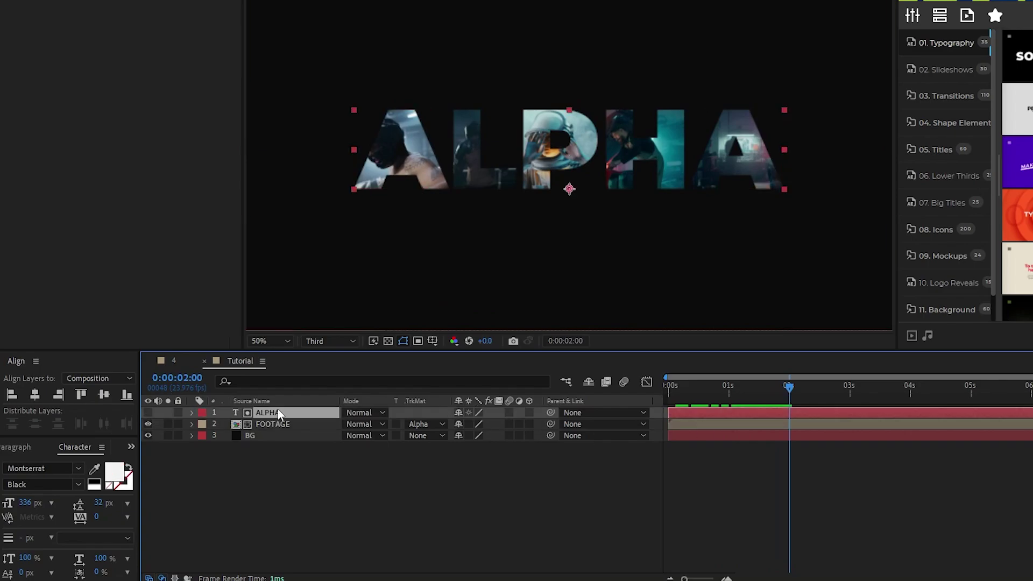
Step: Duplicate ALPHA, make ALPHA 2 visible, and swap its fill and stroke for a 3 px white outline
key("ctrl+d")
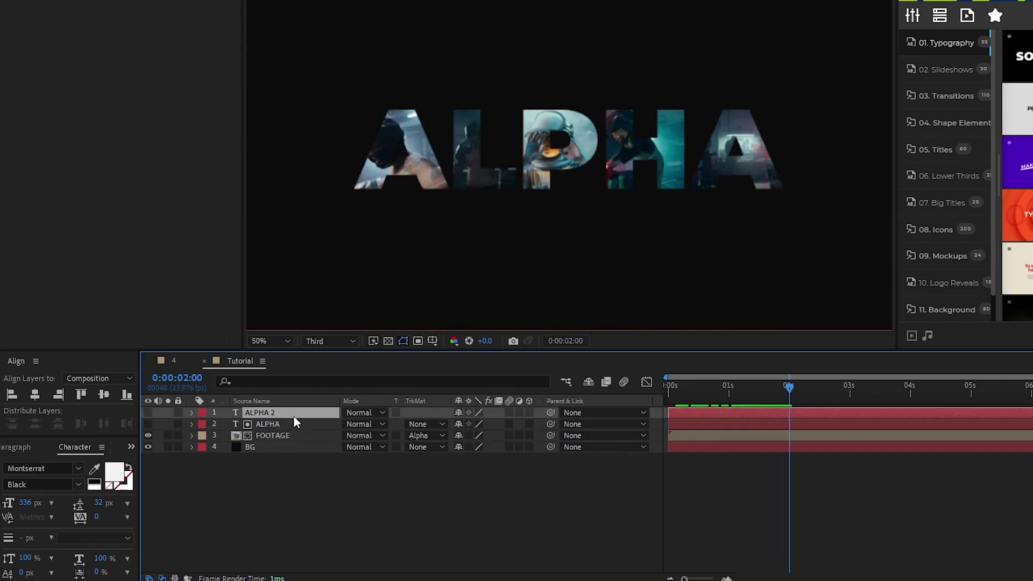
left_click(147, 412)
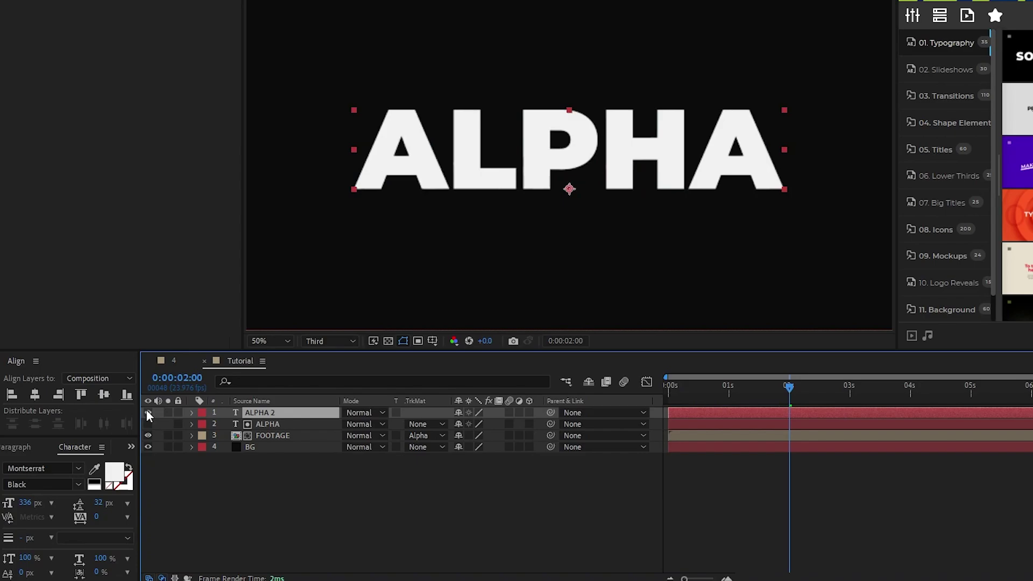
left_click(78, 447)
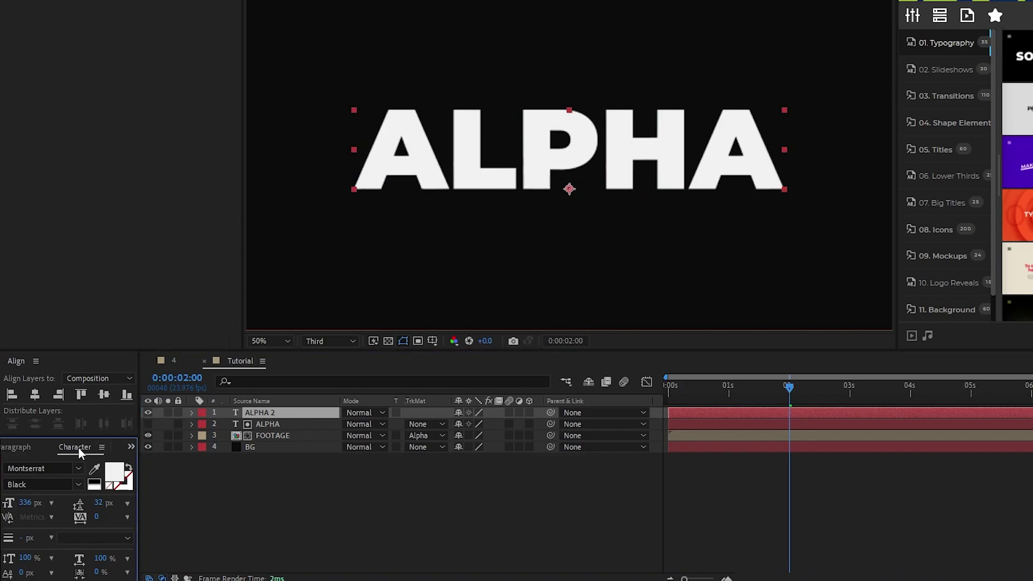
left_click(130, 467)
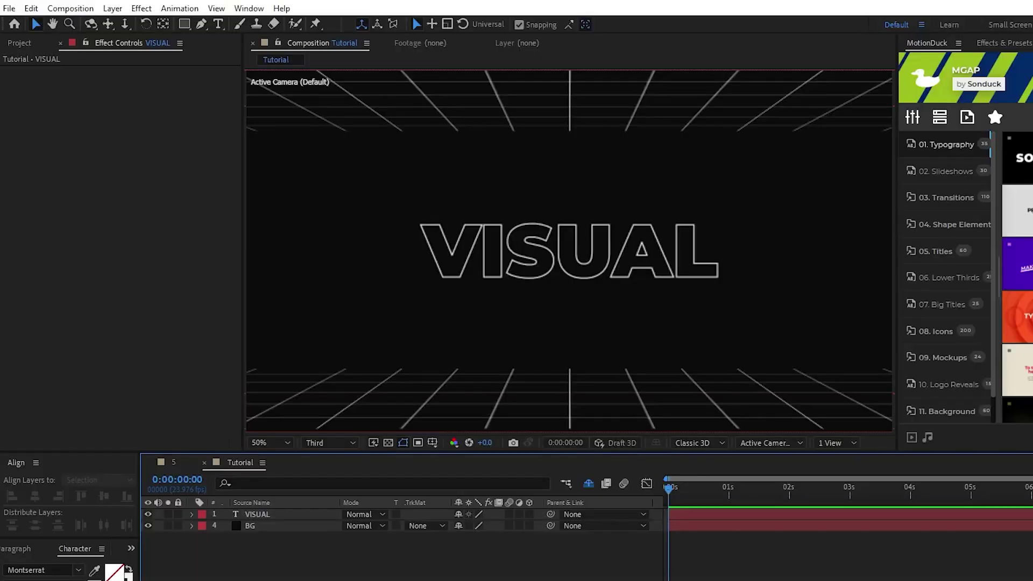
Step: Keyframe the VISUAL layer's Rotation at -17° at 0 s and 17° at 2 s
left_click(261, 514)
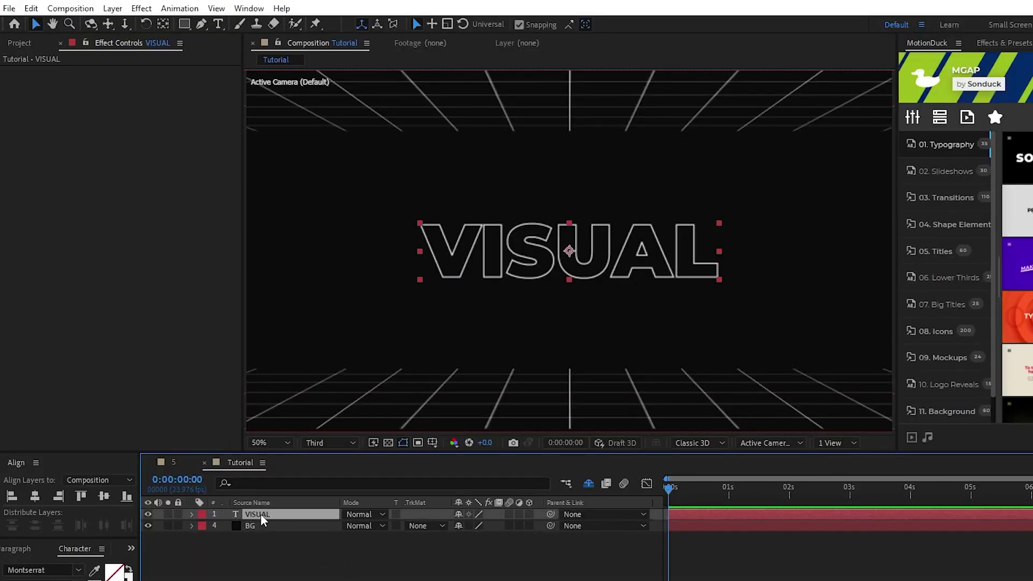
key("r")
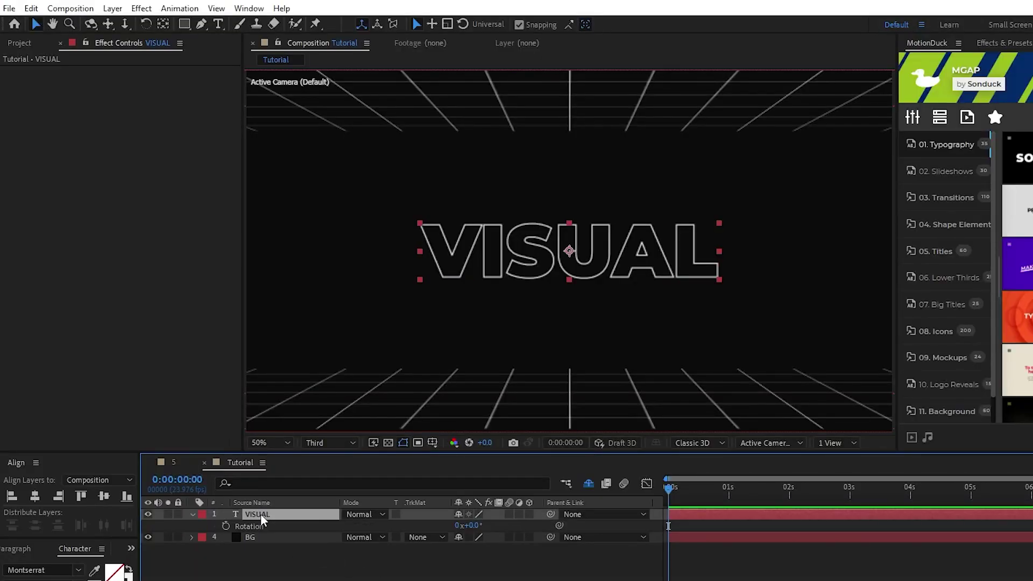
left_click(225, 526)
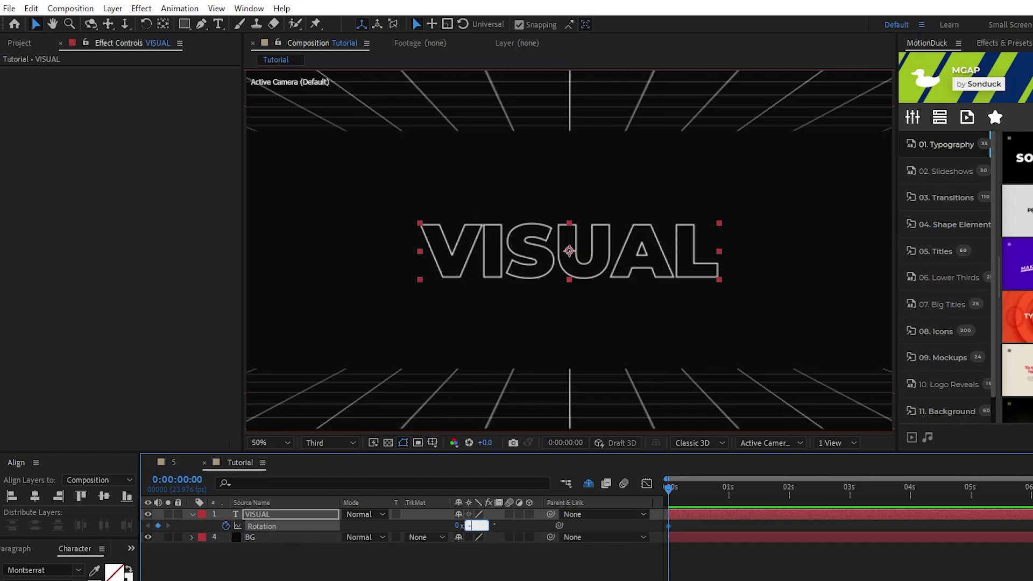
type("-17")
key("Return")
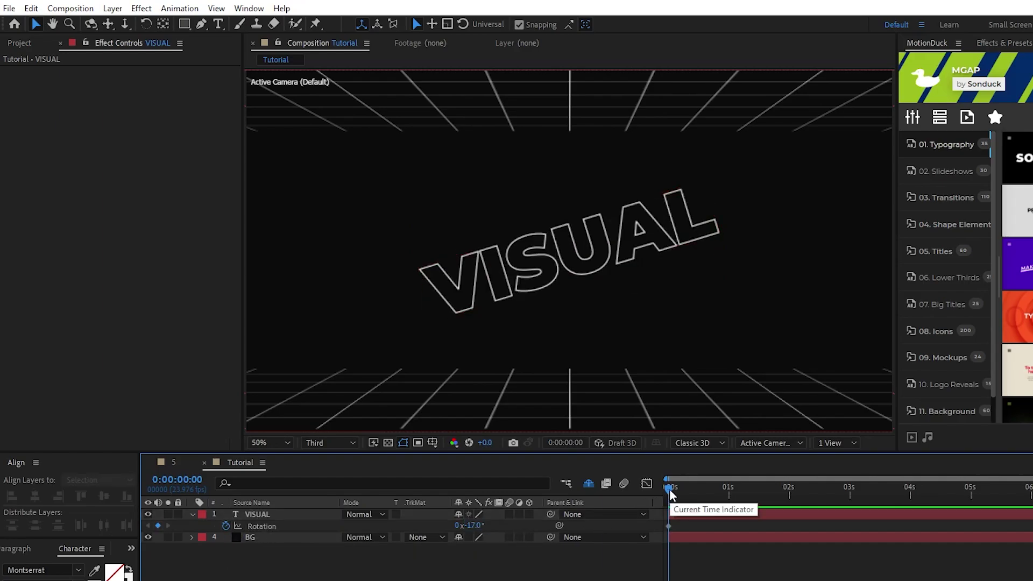
left_click_drag(668, 488, 779, 489)
left_click(524, 531)
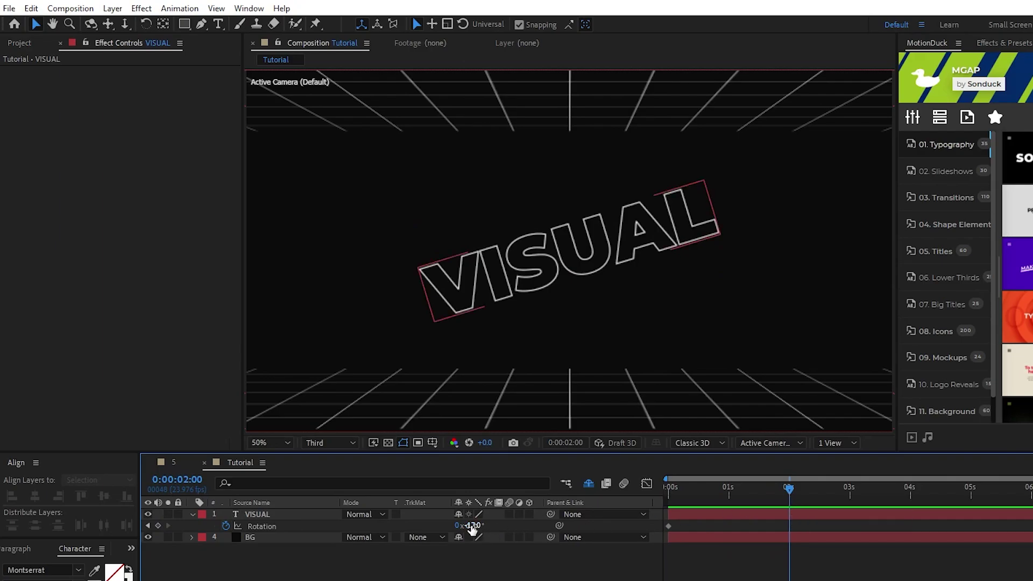
key("Return")
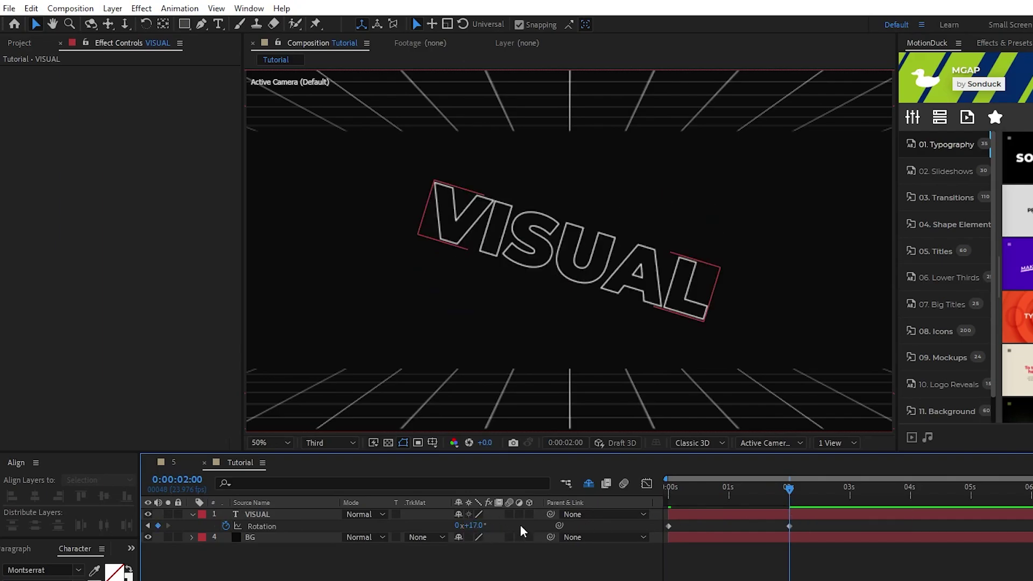
Step: Add a loopOut("pingpong") expression to Rotation and play back the rocking loop
left_click(227, 526, "alt")
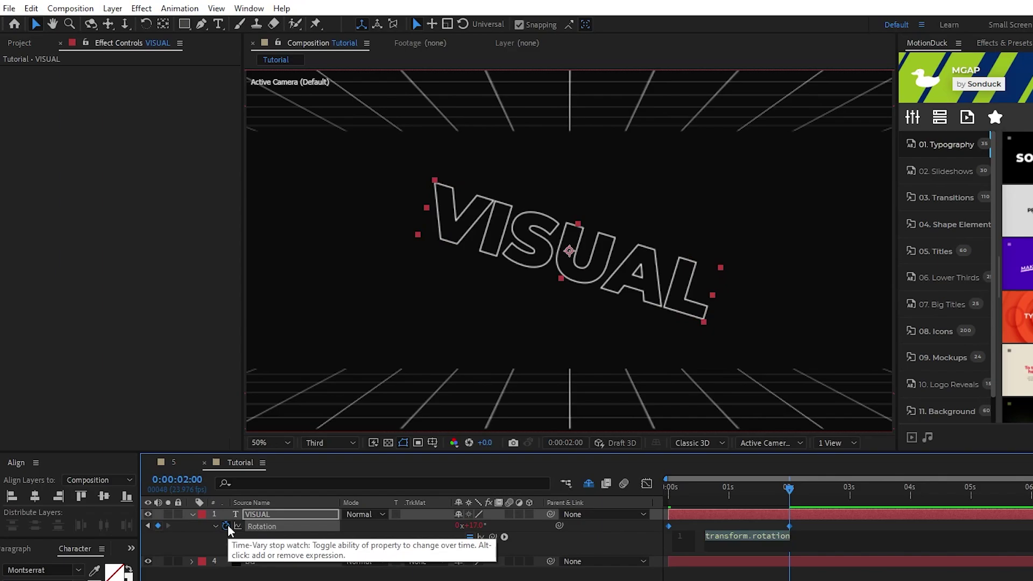
type("loopOut(")
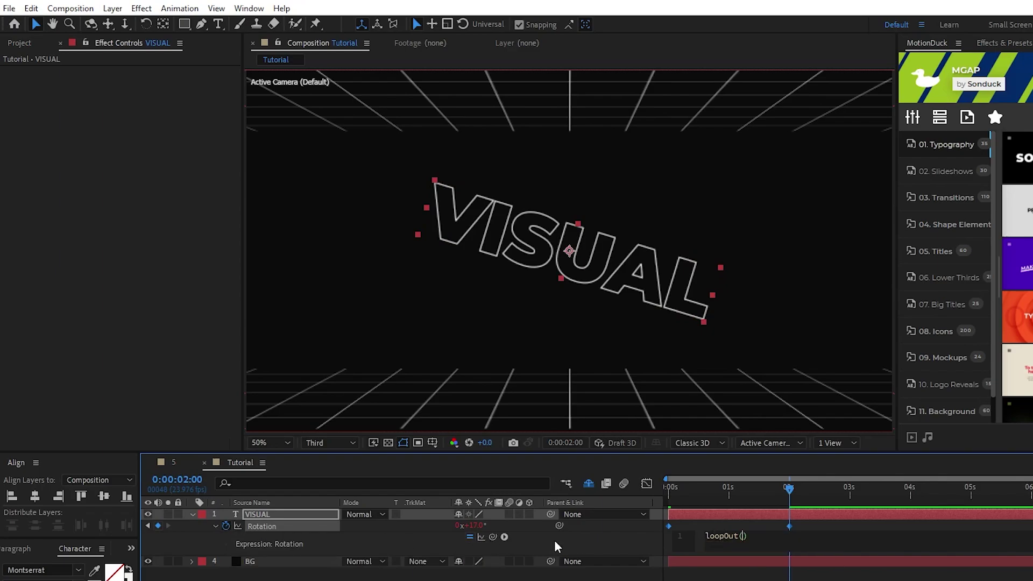
type("\"pingpong")
left_click(557, 545)
left_click_drag(740, 493, 932, 509)
key("space")
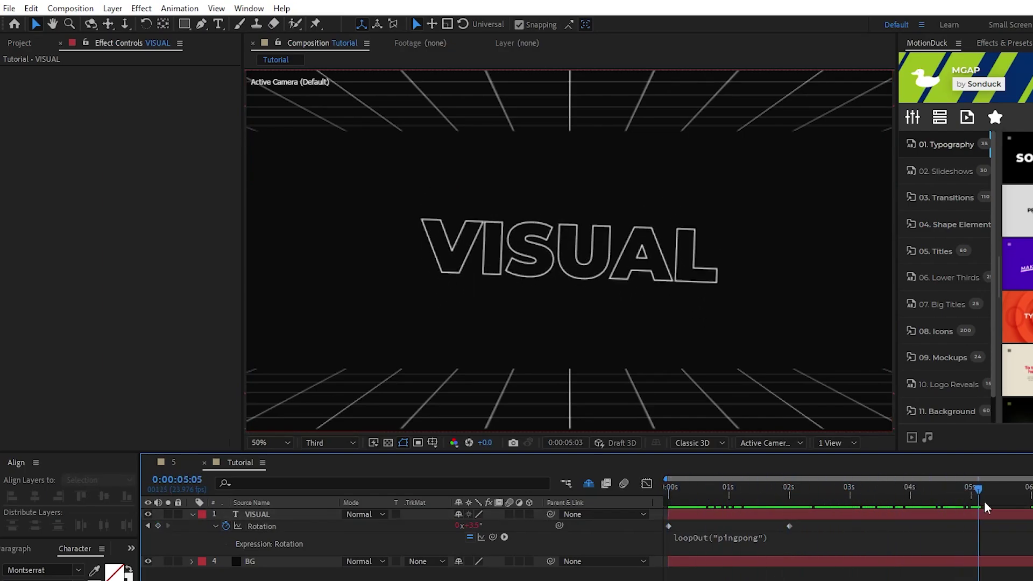
left_click(607, 531)
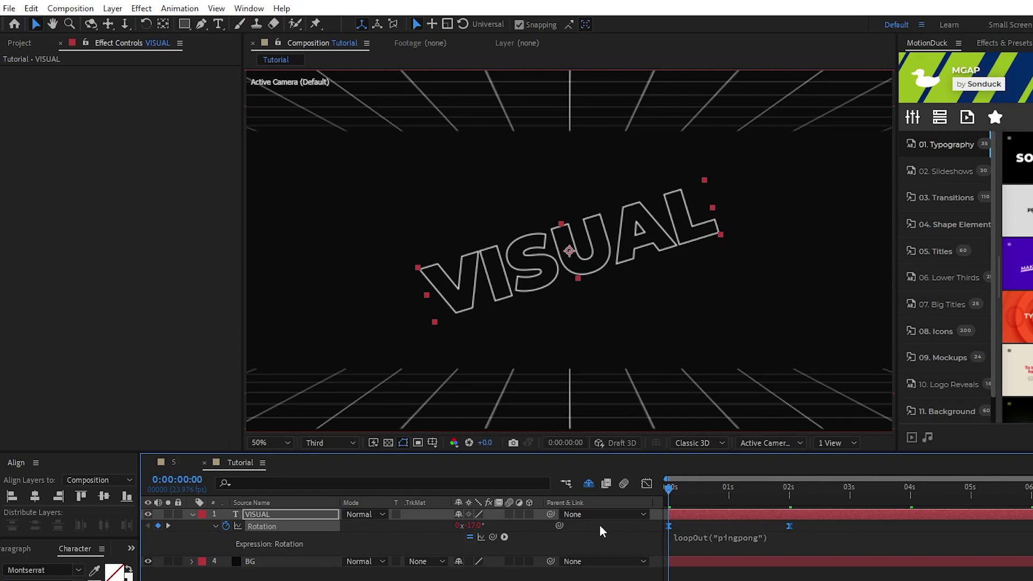
Step: Apply Time > Echo to VISUAL with Number Of Echoes 24 and Decay 0.80
left_click(192, 514)
key("alt+t")
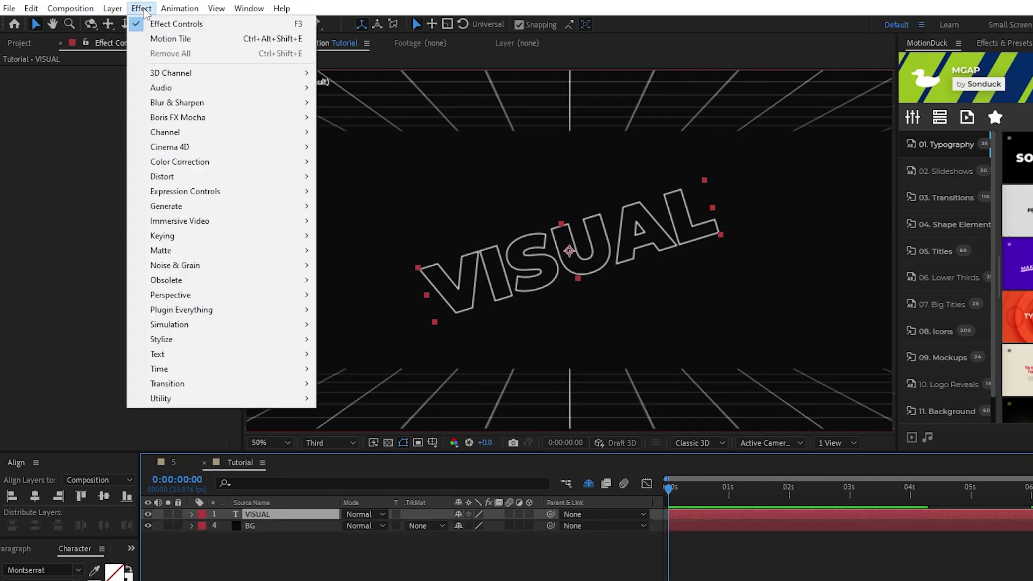
mouse_move(232, 369)
left_click(345, 398)
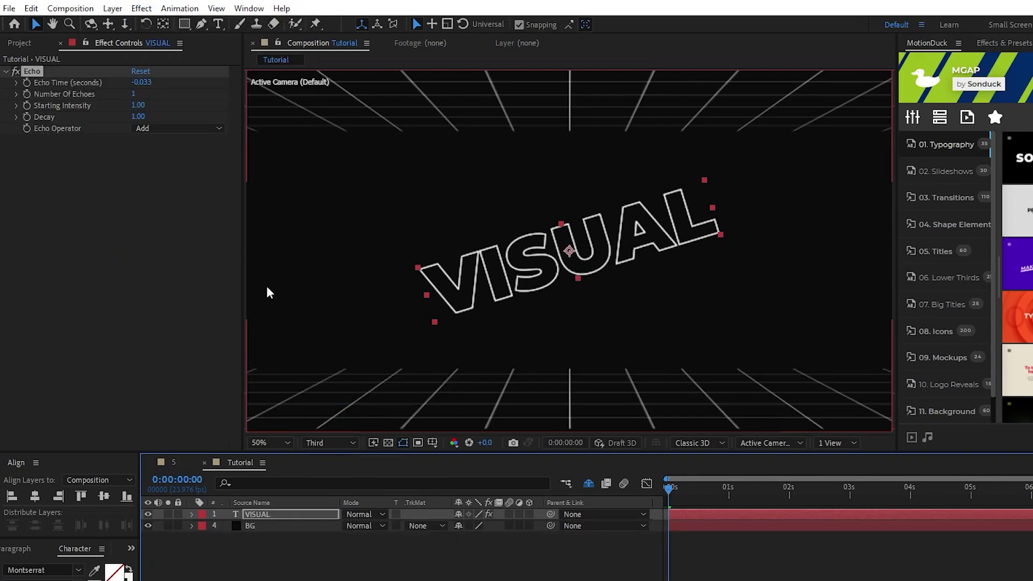
left_click(135, 96)
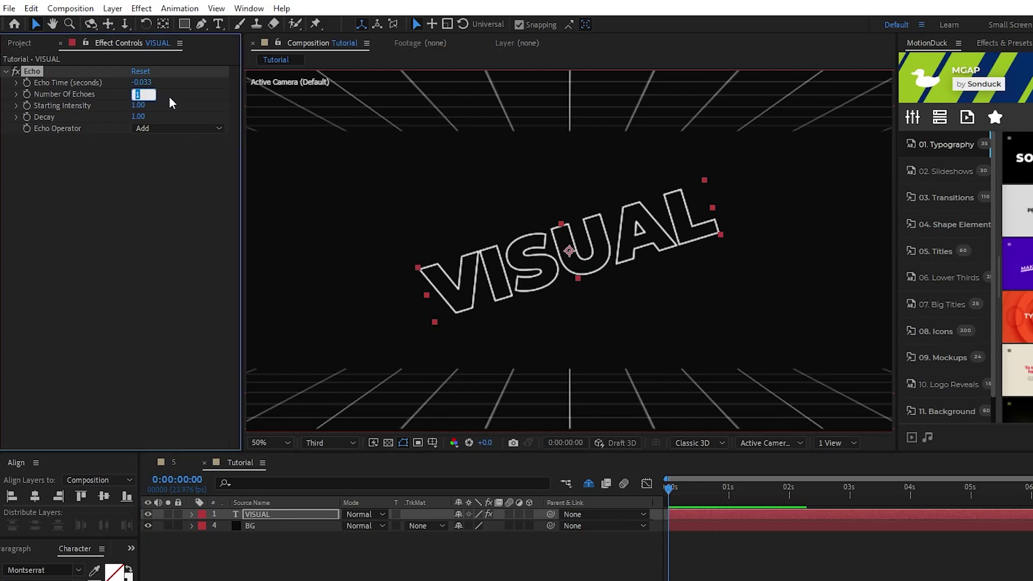
type("24")
left_click(155, 115)
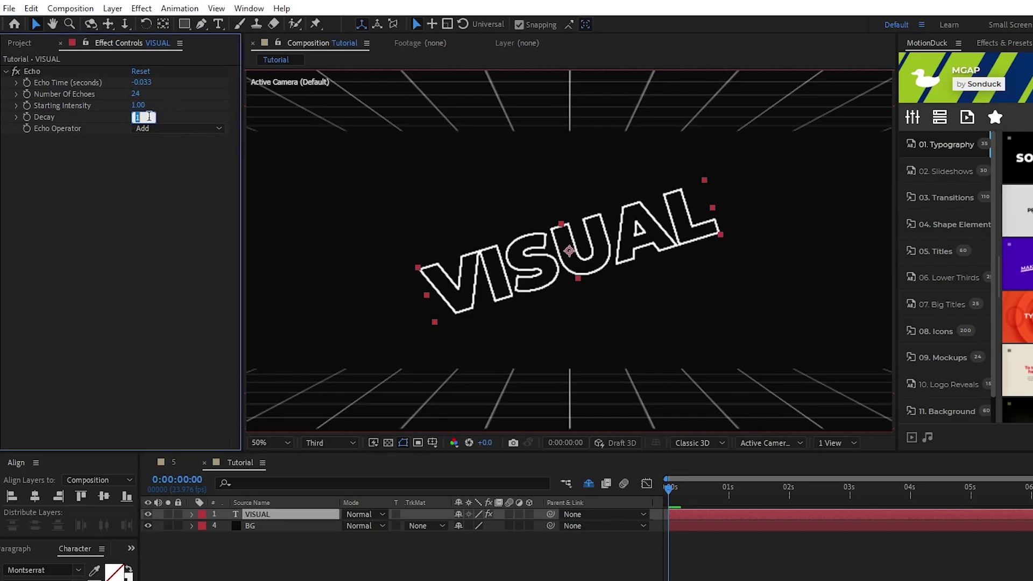
key("Return")
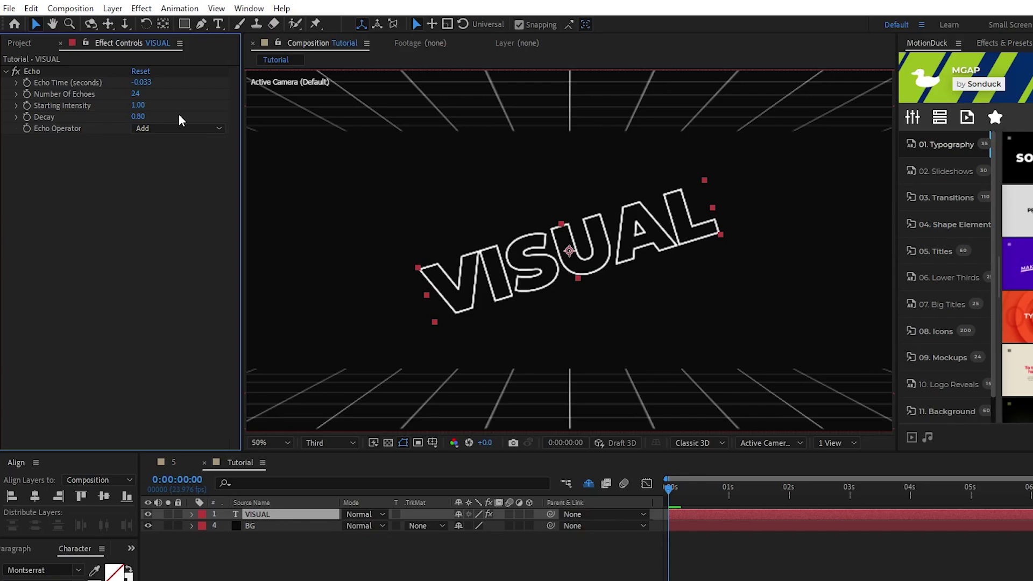